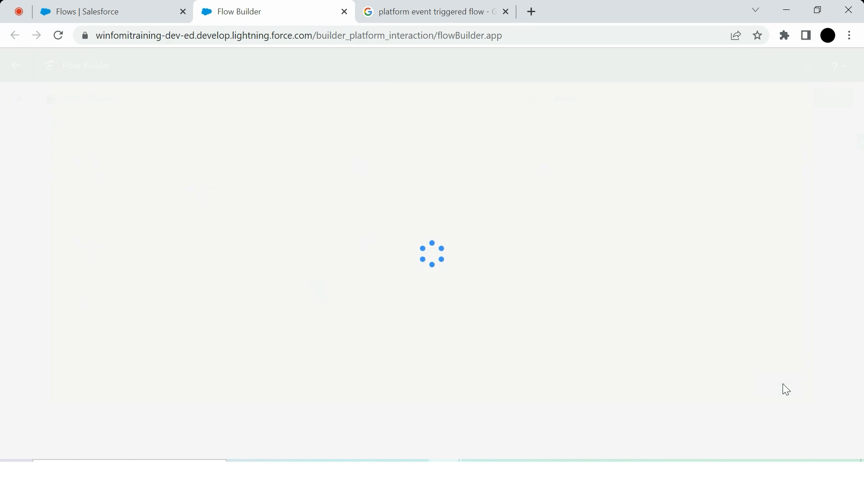
left_click(432, 222)
scroll(445, 339, "down", 2)
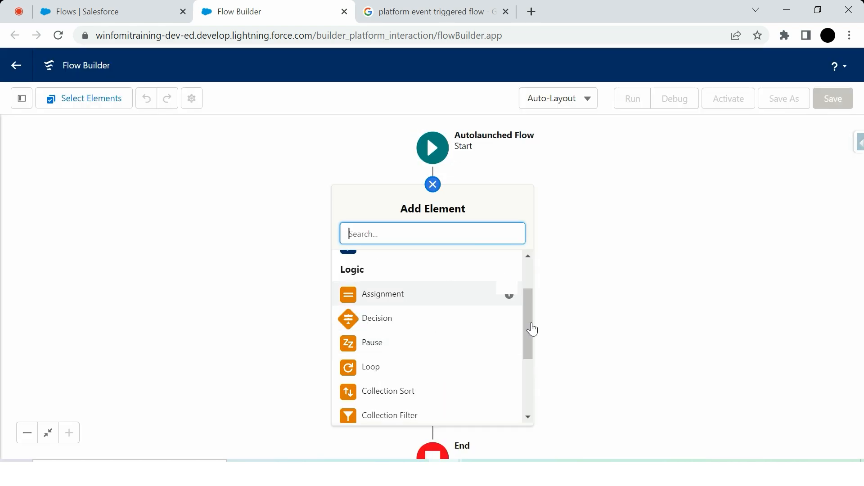
left_click_drag(534, 329, 535, 302)
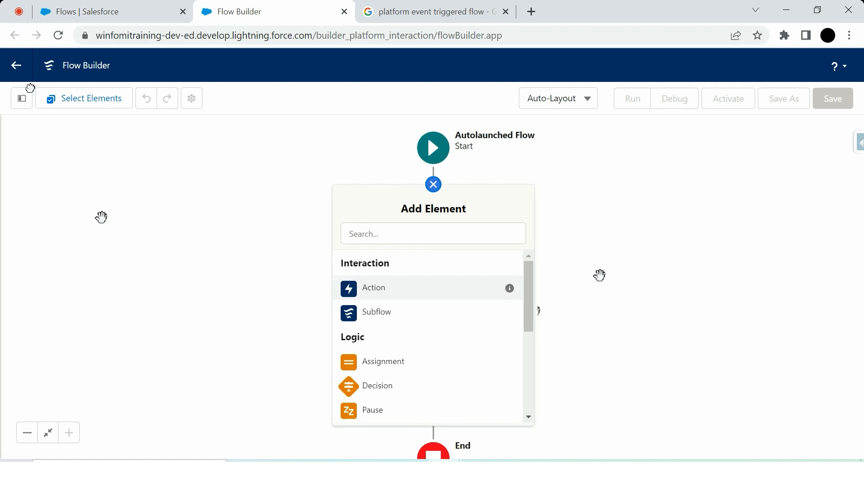
Create a Text variable resource with the API name accountId and make it available for input.
left_click(21, 106)
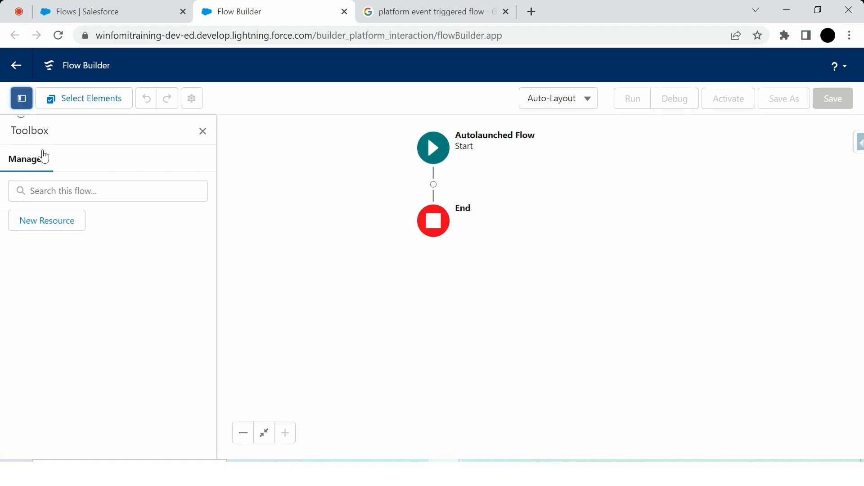
left_click(50, 233)
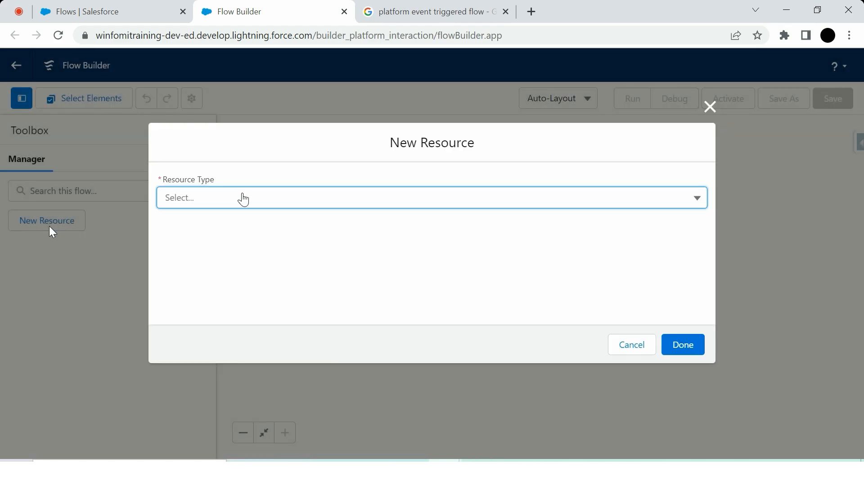
left_click(241, 197)
left_click(240, 228)
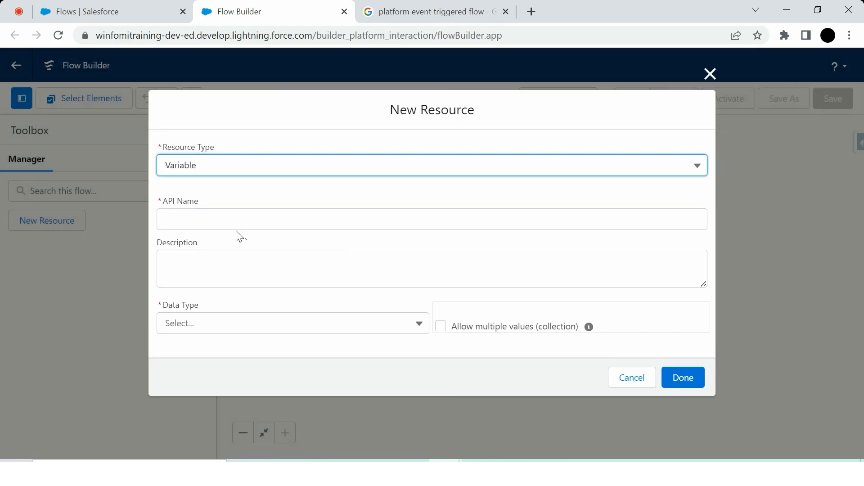
left_click(235, 216)
type("accountId")
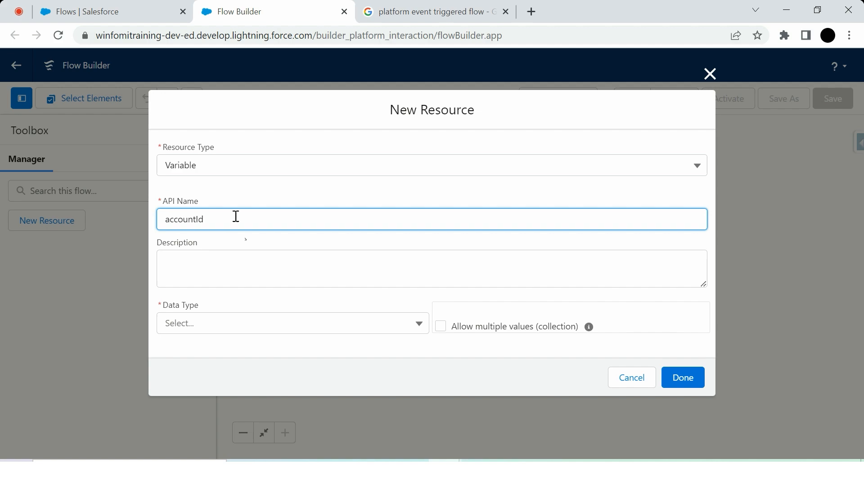
left_click(224, 324)
left_click(231, 140)
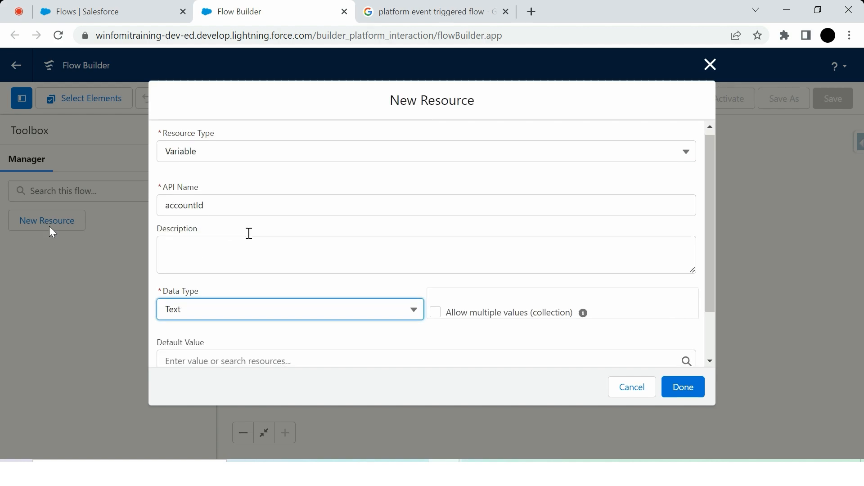
scroll(249, 233, "down", 2)
left_click(162, 335)
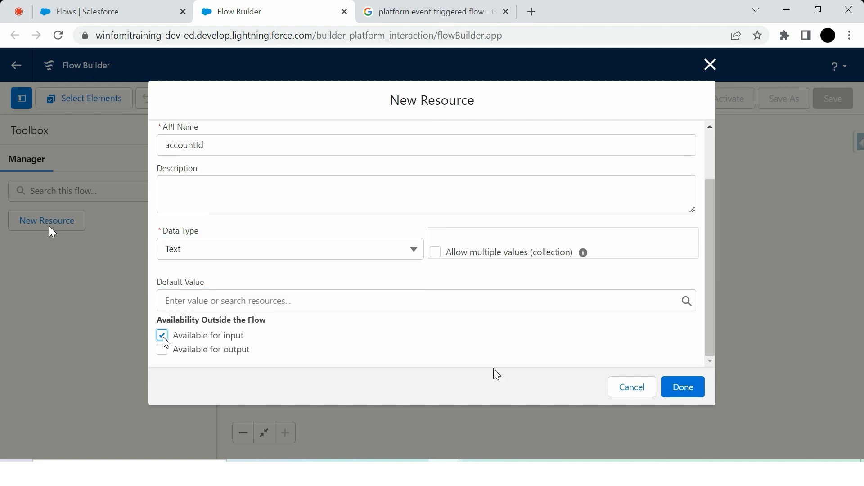
left_click(684, 395)
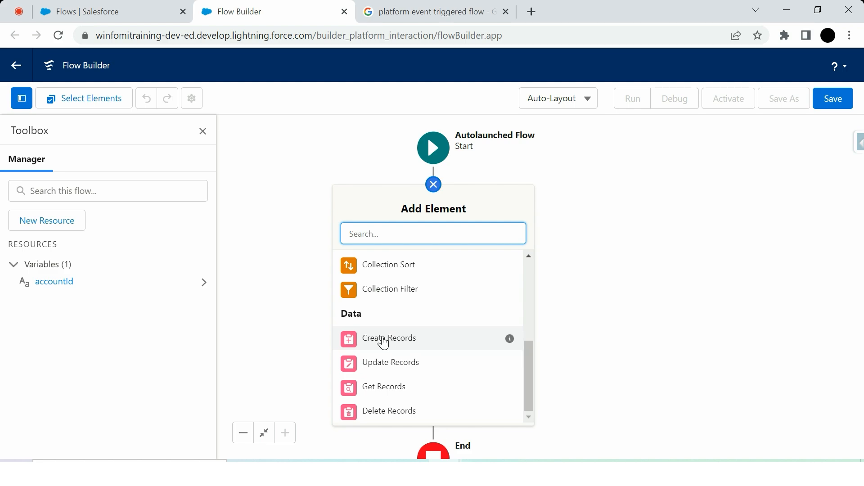
Add a Create Records element between Start and End and label it "Create Task record".
left_click(382, 339)
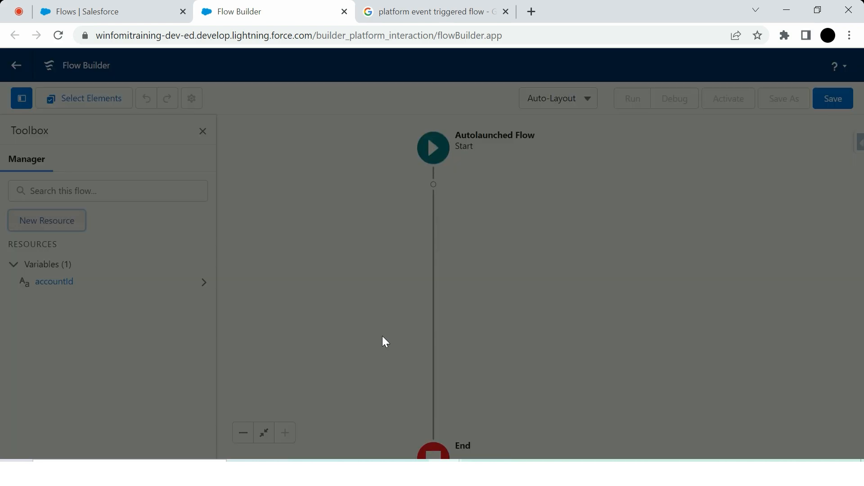
type("Create Task record")
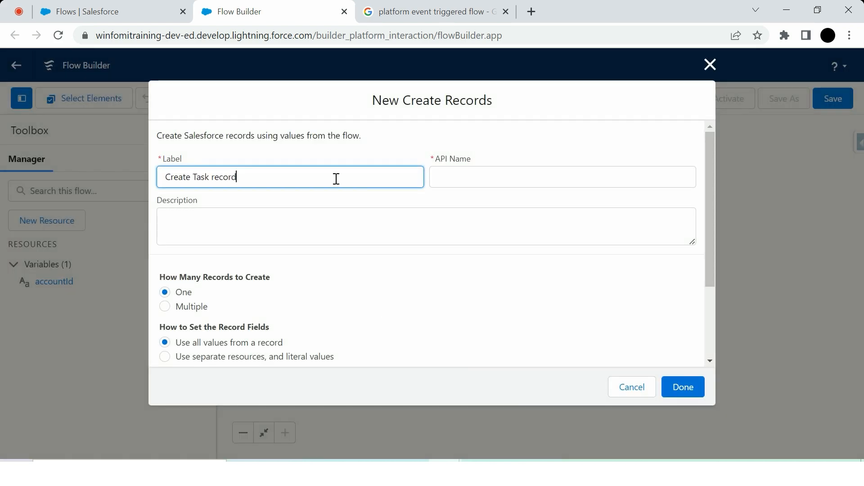
left_click(491, 176)
Set the record fields to use separate resources and literal values, and choose Task as the object.
scroll(205, 256, "down", 2)
left_click(207, 325)
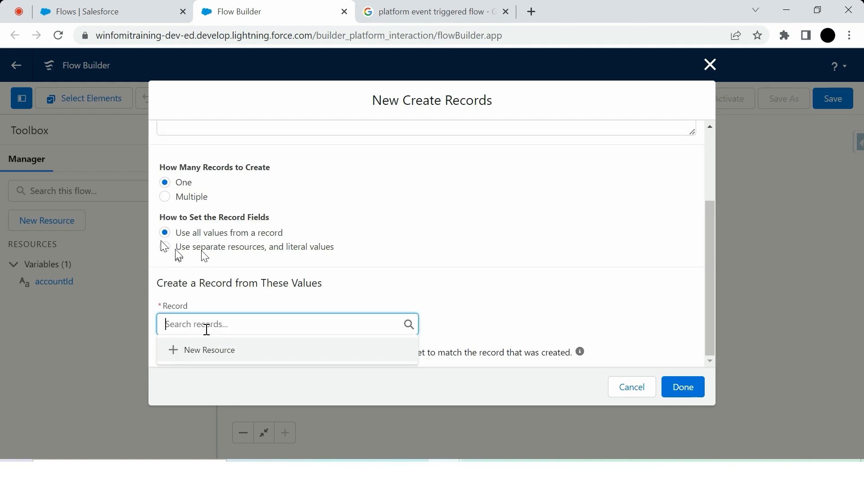
left_click(165, 247)
left_click(219, 350)
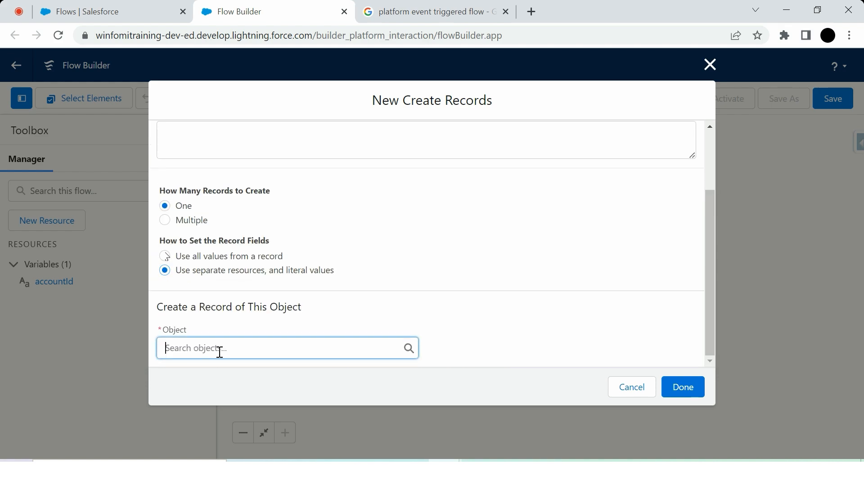
type("Tas")
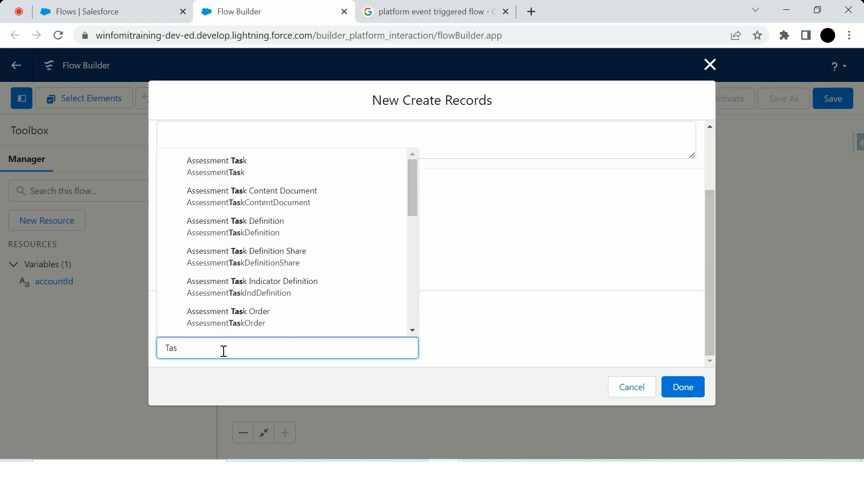
type("k")
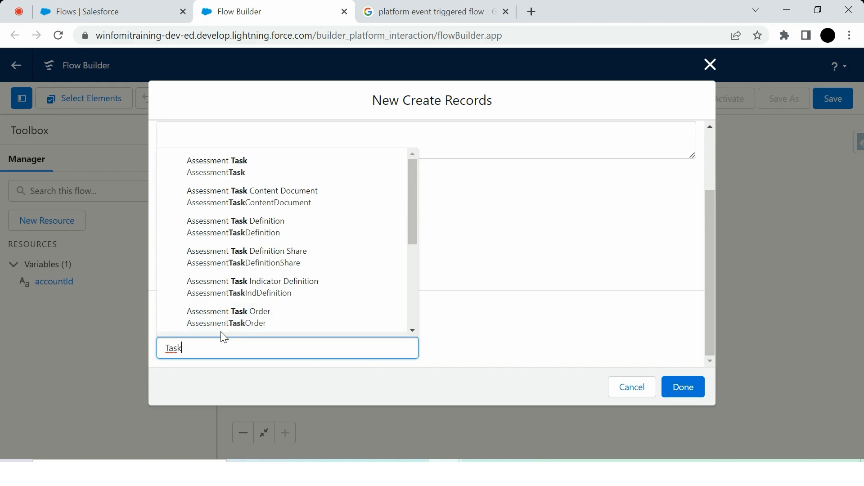
left_click(407, 345)
Set the task's Subject field to "Please fill your Personal Details.".
scroll(408, 344, "down", 3)
left_click(321, 293)
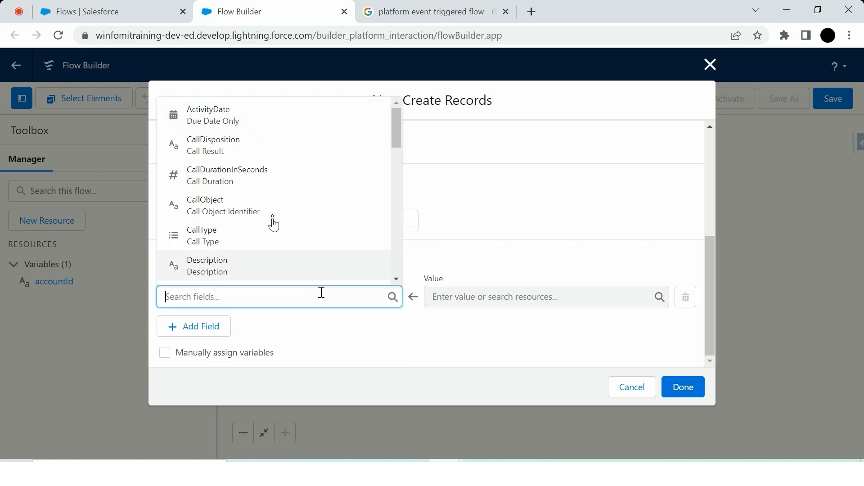
scroll(273, 224, "down", 6)
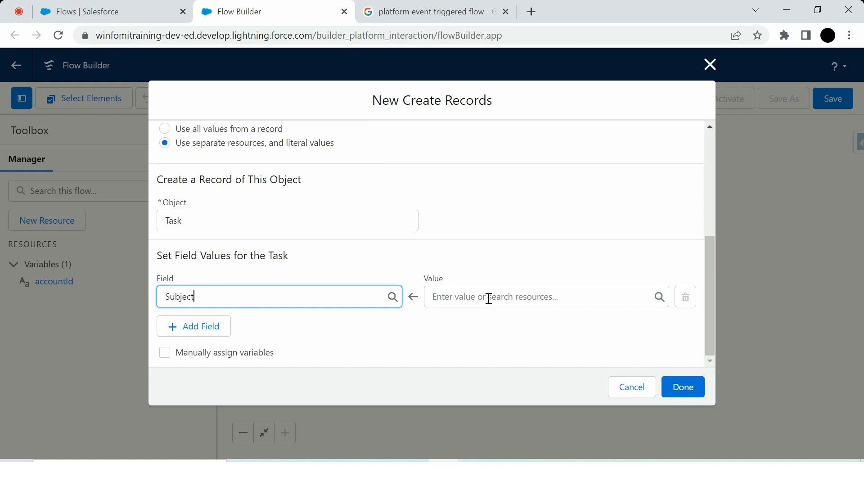
left_click(488, 297)
type("Plesa")
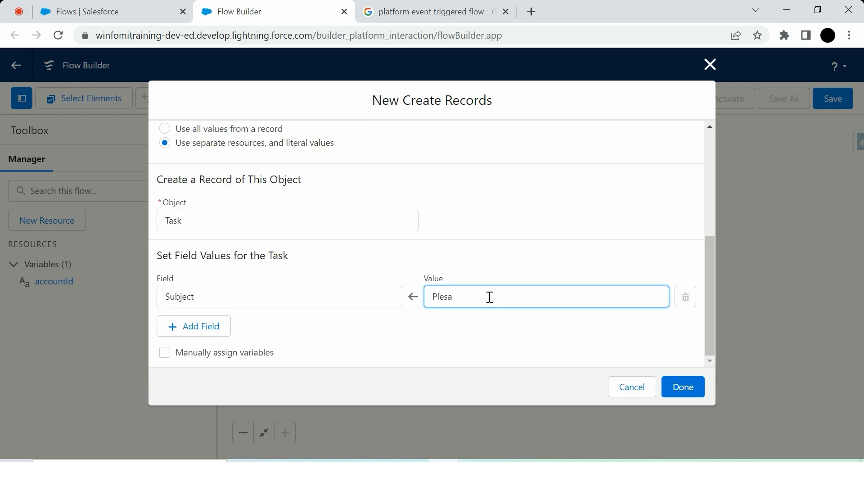
type("ase fill your Personal Details.")
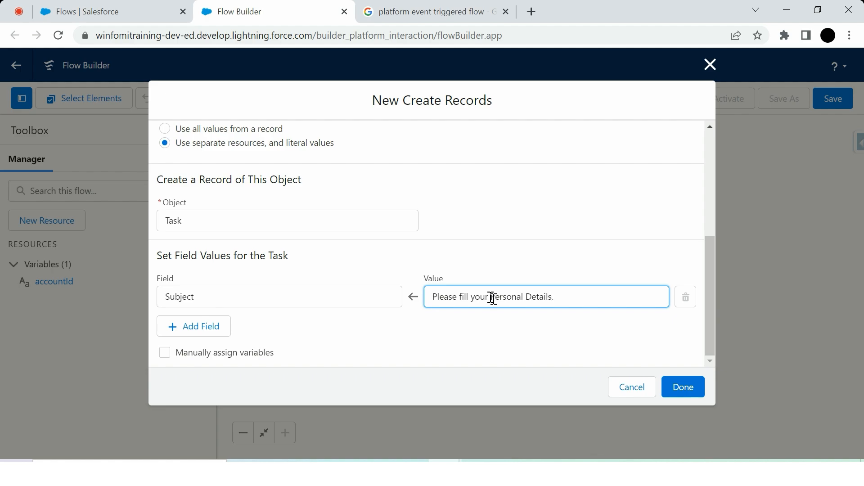
Add a second field row for the task and choose ActivityDate as its field.
left_click(207, 325)
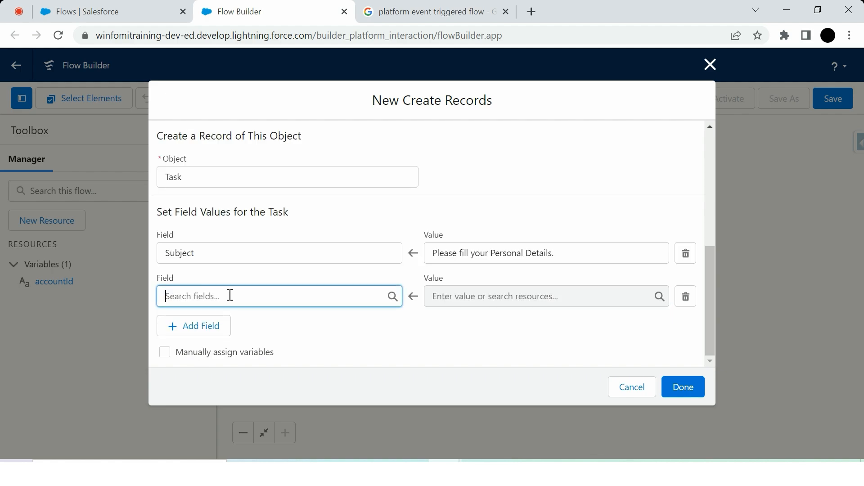
scroll(234, 194, "down", 3)
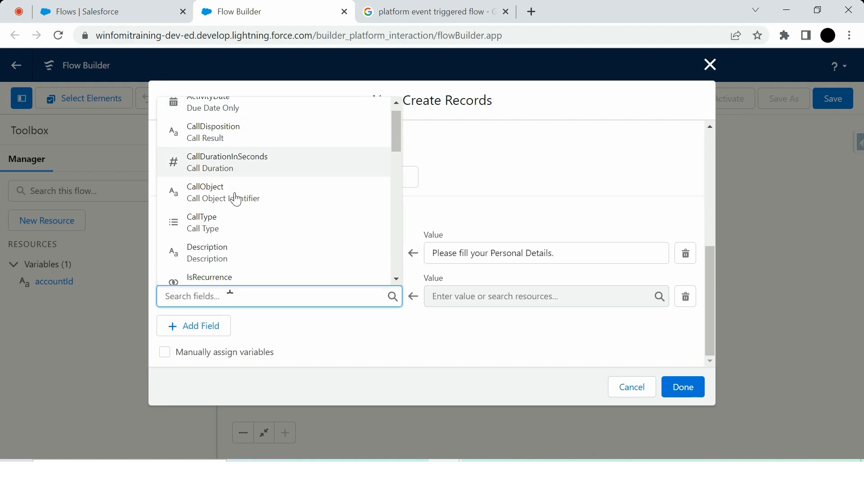
scroll(255, 116, "up", 3)
left_click(255, 116)
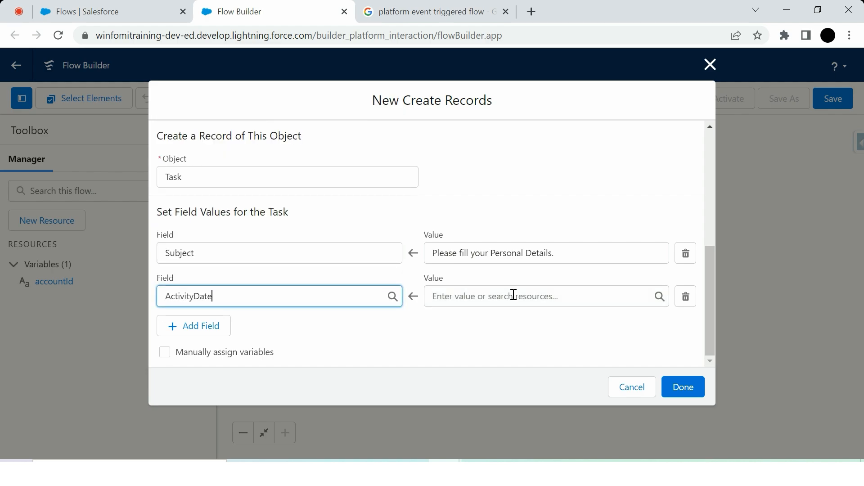
left_click(514, 294)
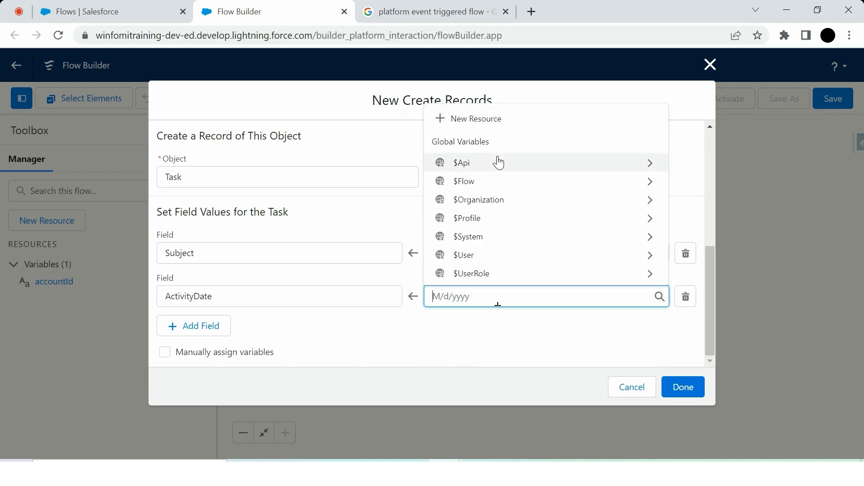
Start a new Formula resource for the ActivityDate value with the API name duedate and data type Date.
left_click(507, 124)
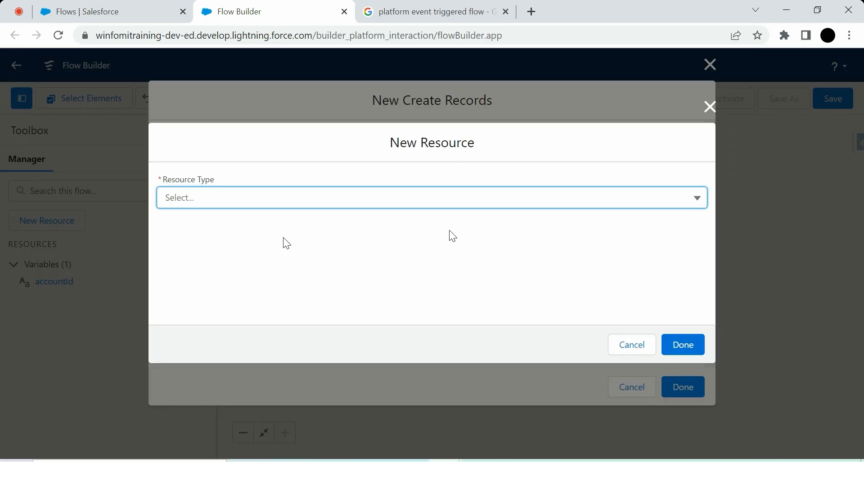
left_click(254, 204)
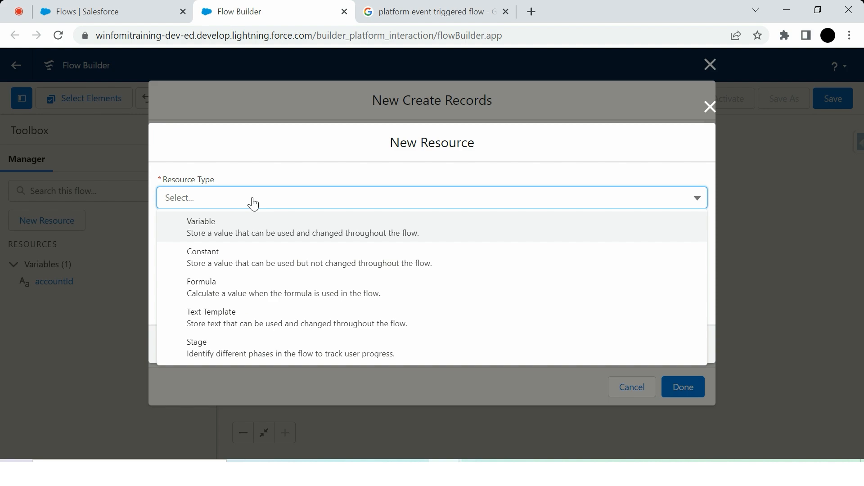
left_click(241, 295)
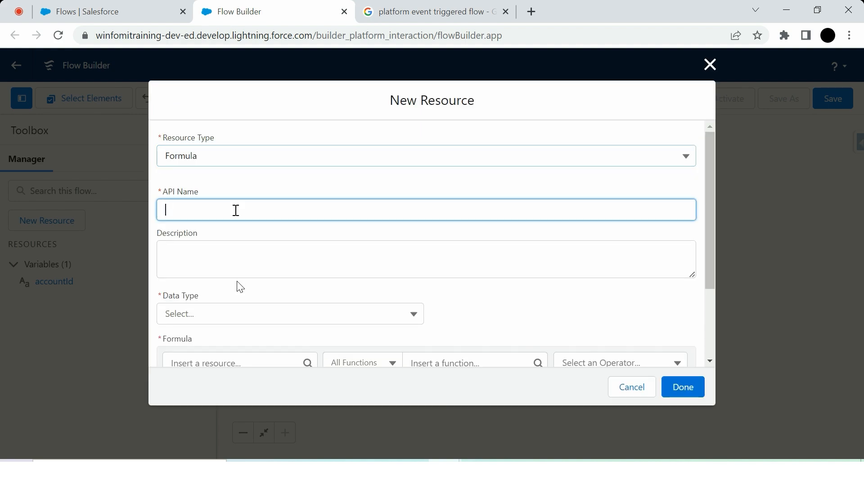
type("due")
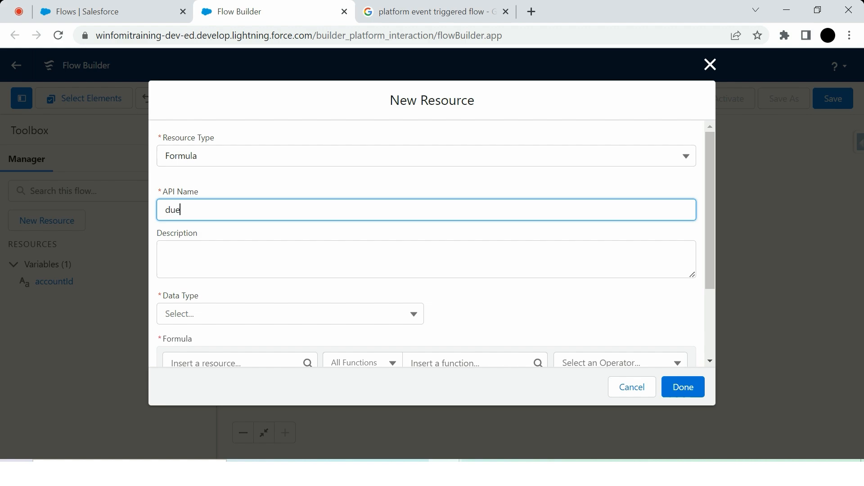
type("date")
scroll(237, 234, "down", 2)
left_click(233, 211)
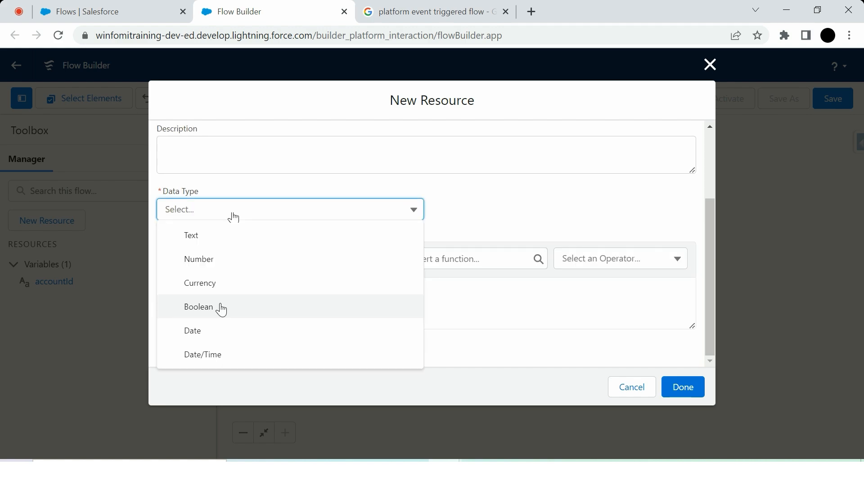
left_click(216, 335)
Enter the formula TODAY() +2 for duedate, check its syntax and finish the resource.
left_click(207, 289)
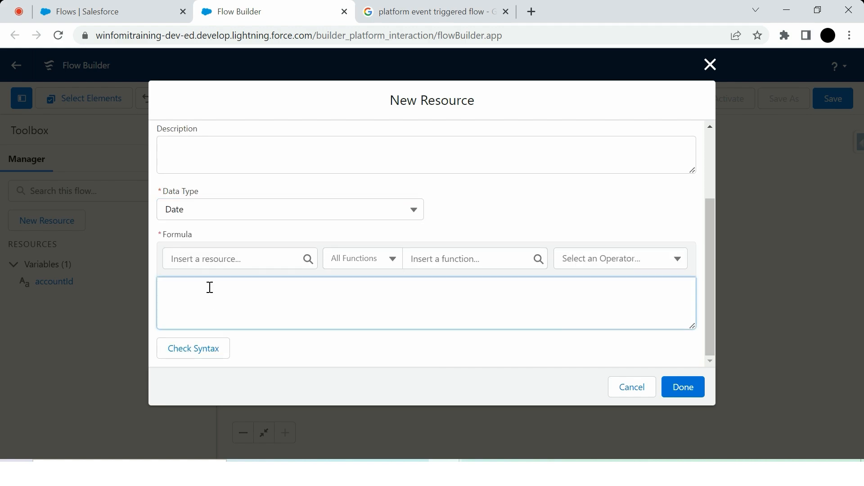
type("TODAY() +2")
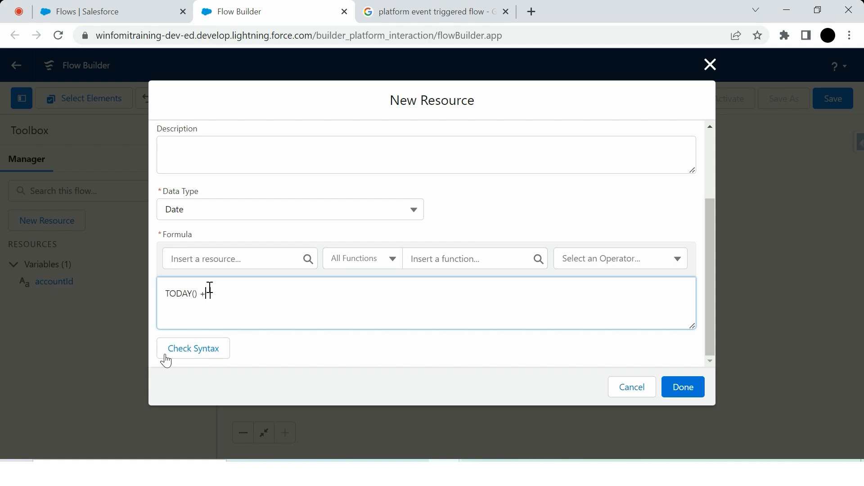
left_click(183, 353)
left_click(684, 393)
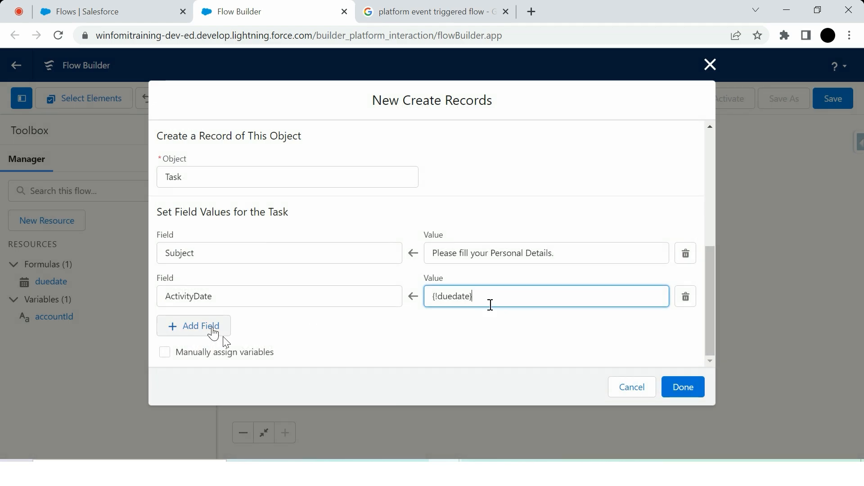
Add a third field row for the task and set WhatId to the accountId variable.
left_click(217, 332)
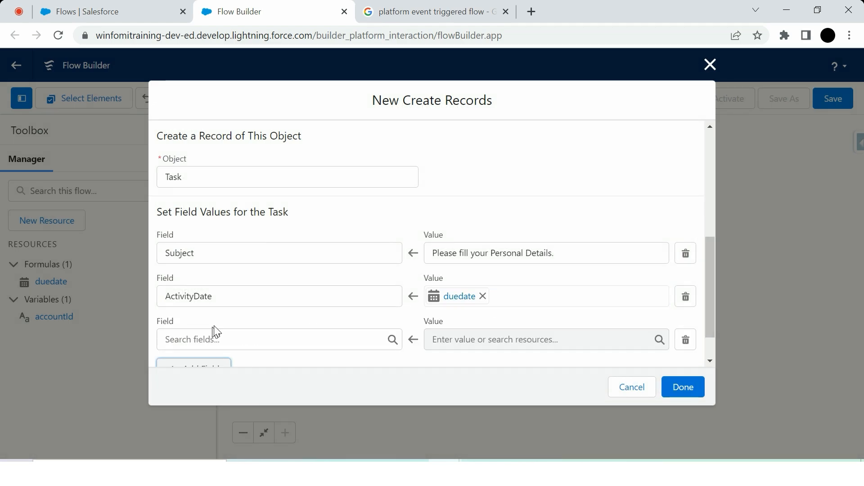
scroll(225, 315, "down", 1)
left_click(233, 305)
scroll(231, 239, "down", 3)
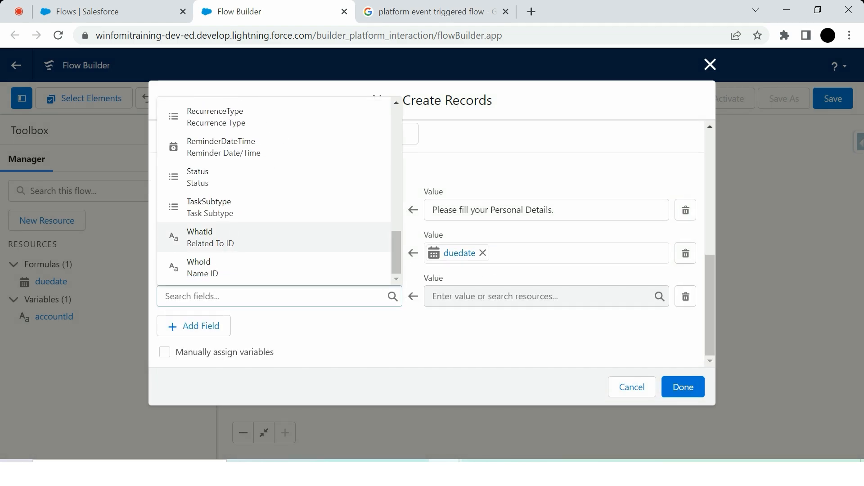
left_click(234, 239)
left_click(465, 299)
left_click(494, 258)
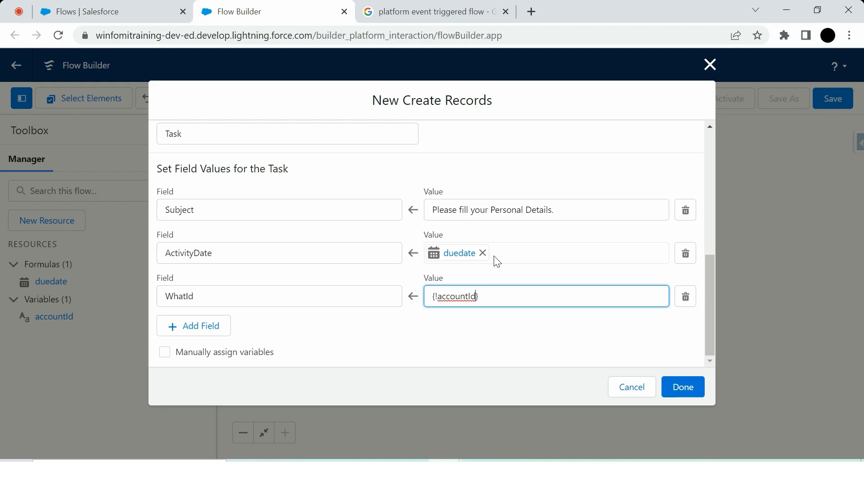
left_click(399, 323)
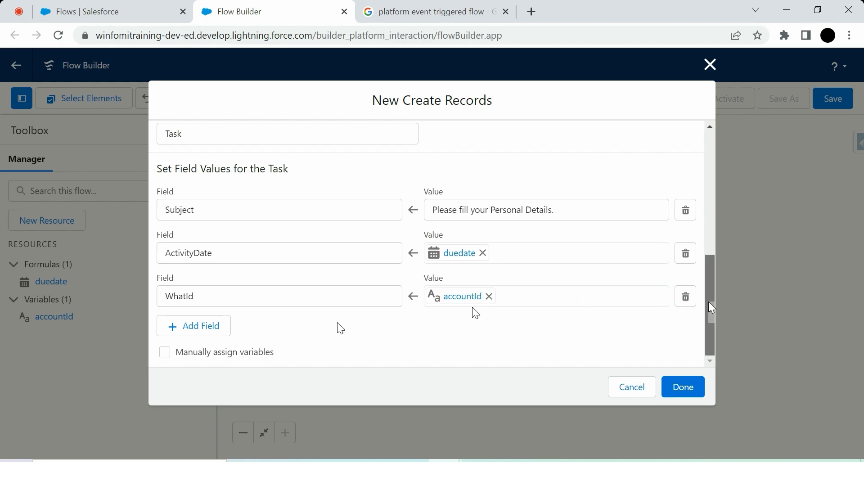
Finish the Create Records element and save the flow with the label Task Auto lauched flow.
left_click_drag(709, 302, 710, 337)
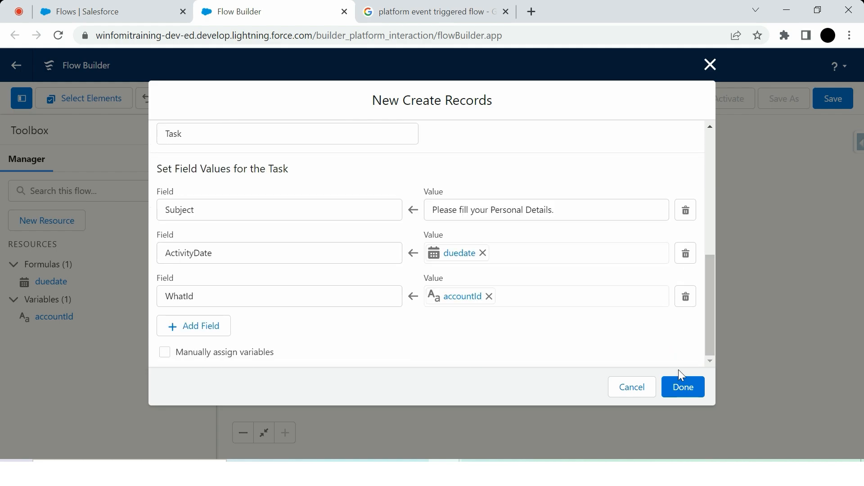
left_click(685, 387)
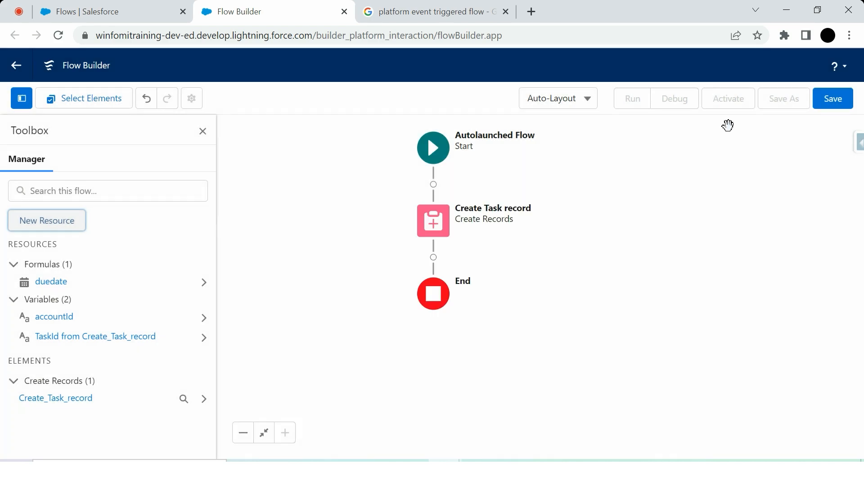
left_click(833, 99)
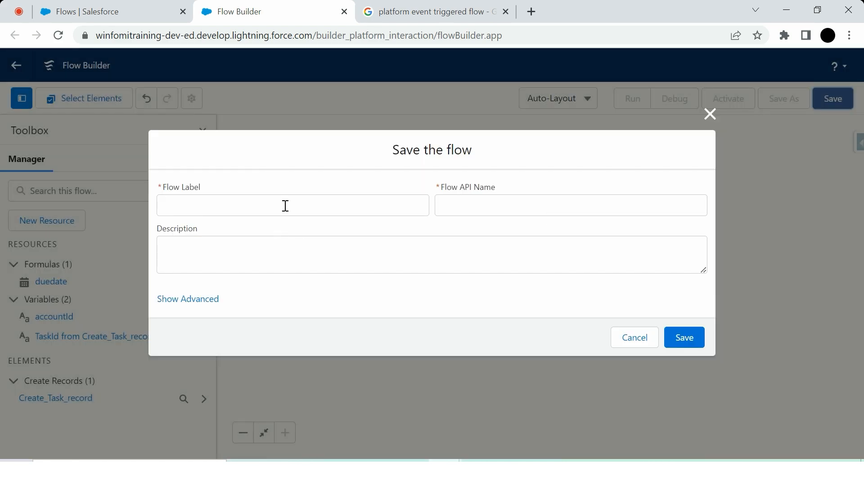
left_click(286, 205)
type("Task Auto lauched flow")
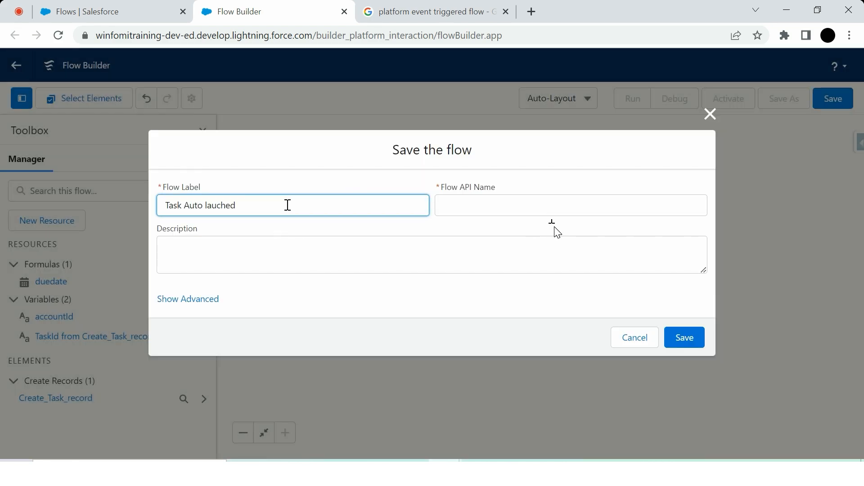
left_click(489, 205)
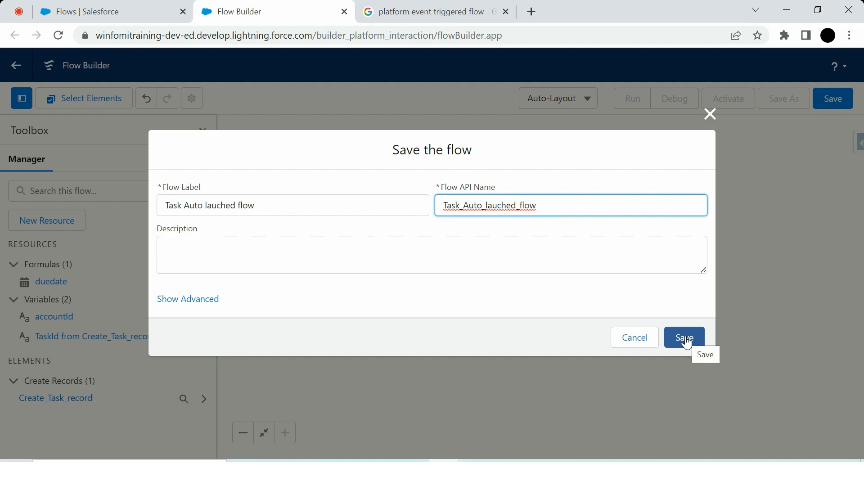
left_click(687, 343)
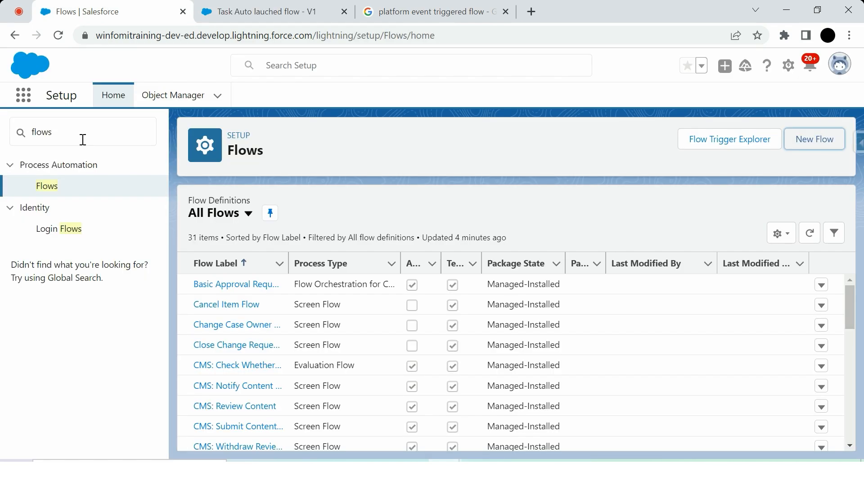
Switch to Salesforce Setup, search for Process builder and open the Process Builder page.
left_click(83, 140)
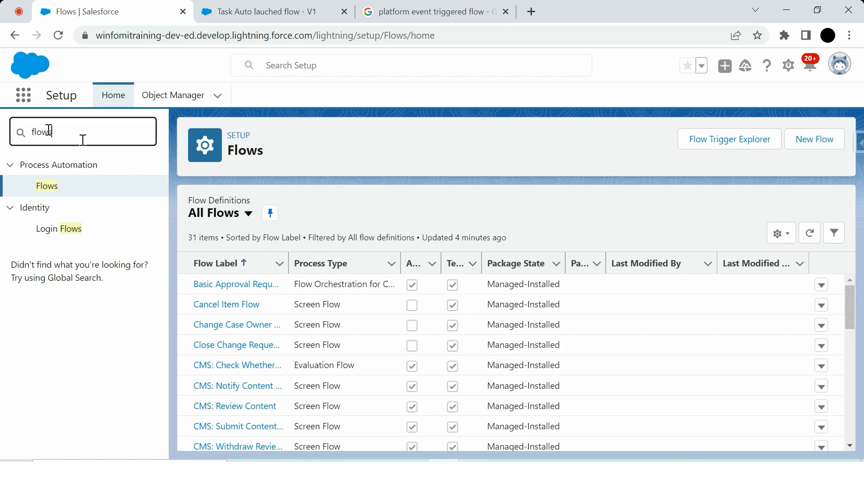
key("ctrl+a")
type("Proces")
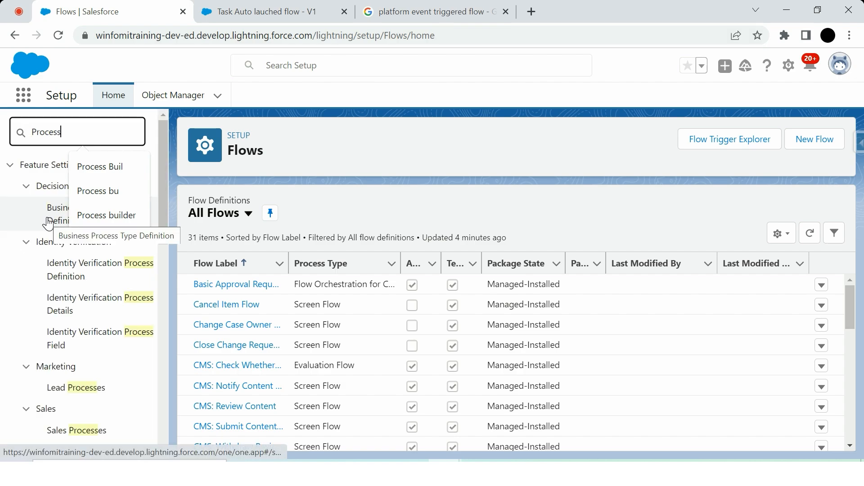
left_click(102, 215)
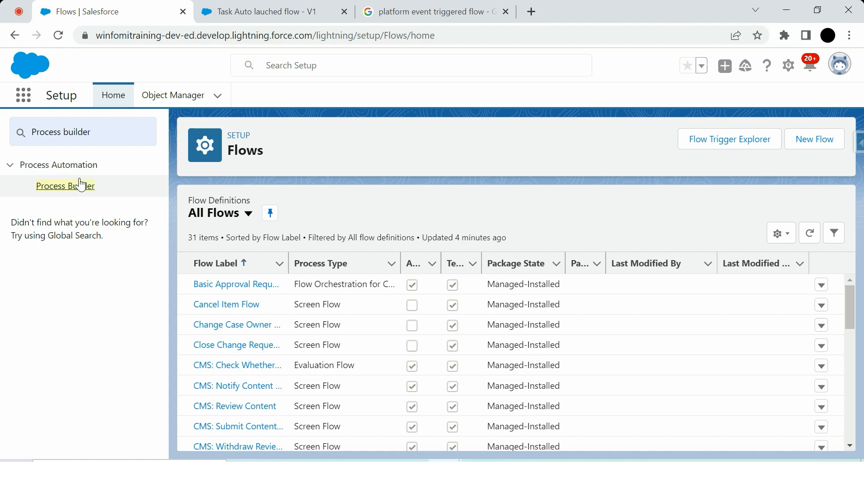
left_click(80, 186)
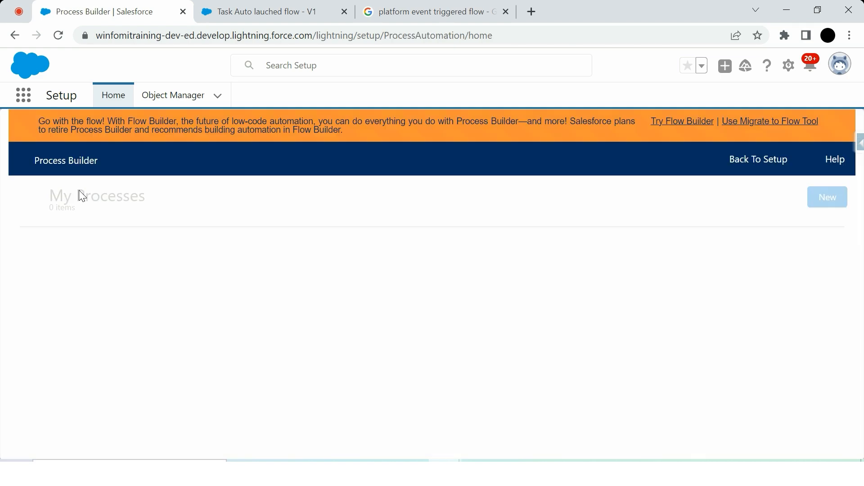
Create a new process in Process Builder named Account Process that starts when a record changes.
left_click(825, 196)
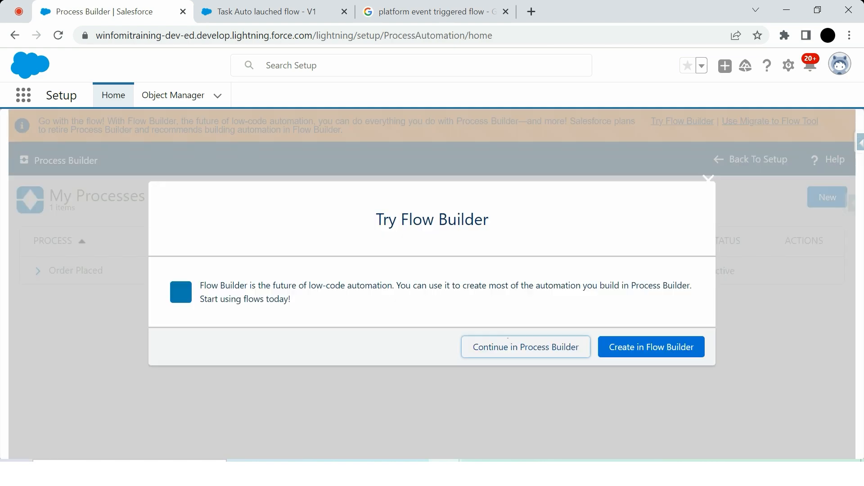
left_click(510, 345)
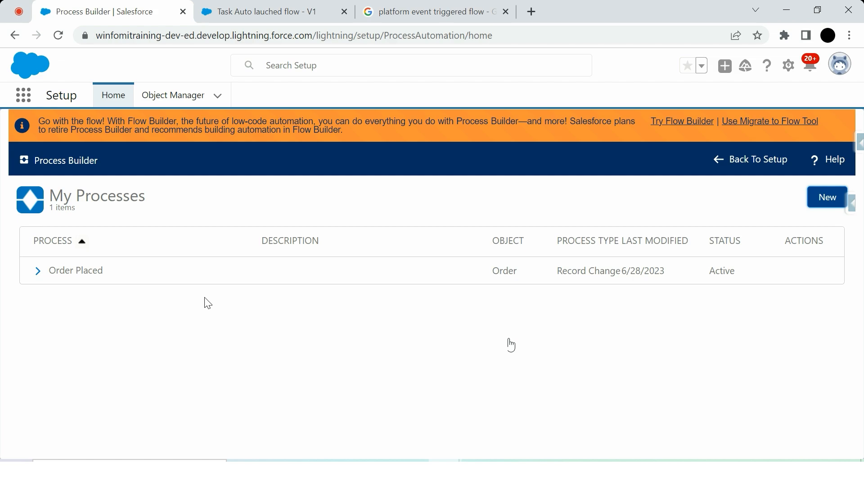
type("Account")
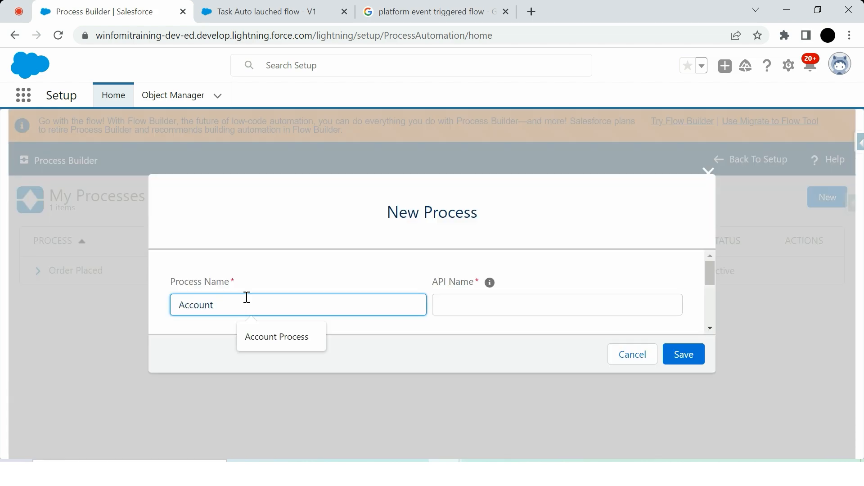
type(" Process")
scroll(256, 299, "down", 3)
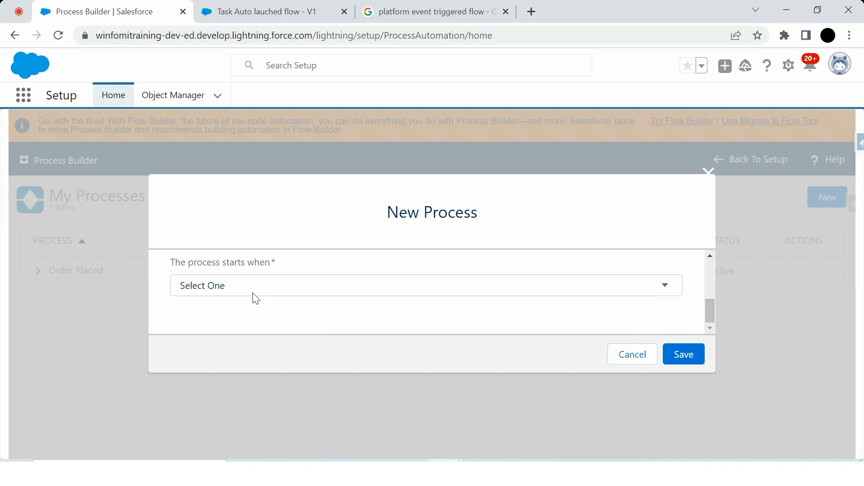
left_click(256, 297)
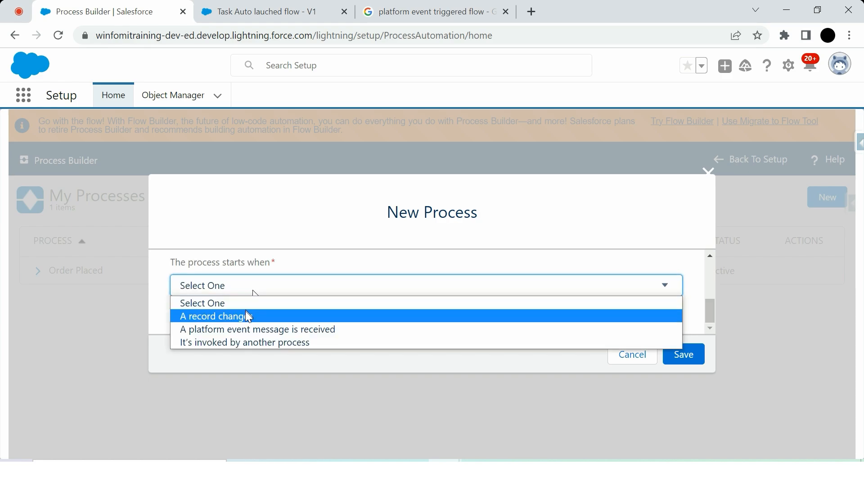
left_click(244, 312)
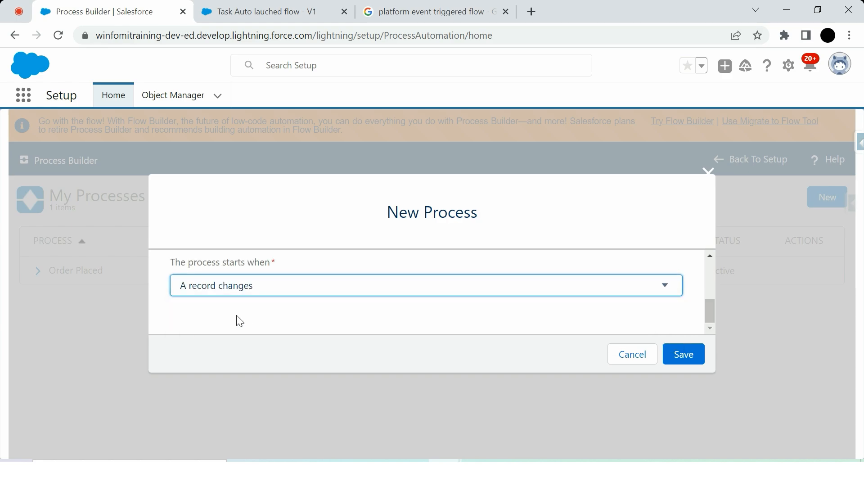
left_click(669, 360)
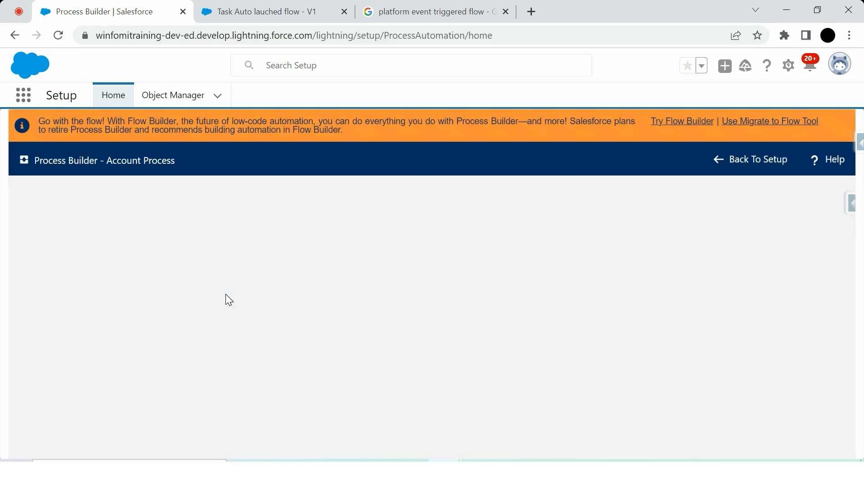
Set Account as the object that starts the process and save it.
left_click(50, 285)
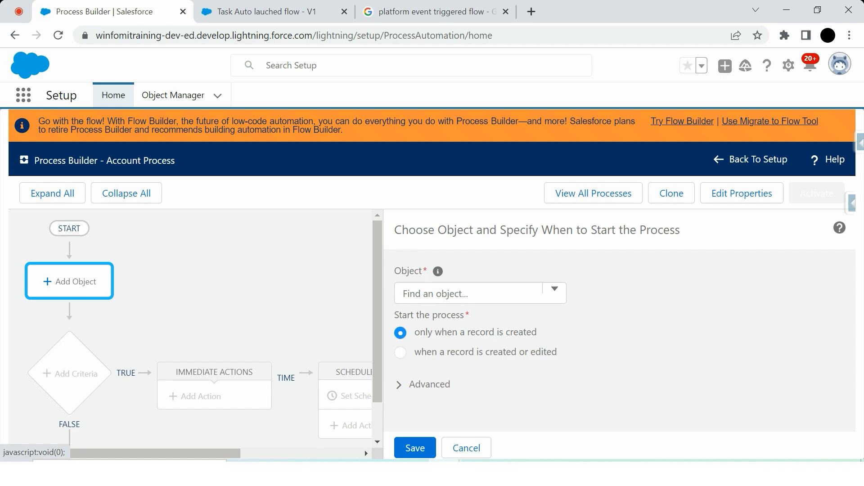
left_click(487, 302)
type("Acc")
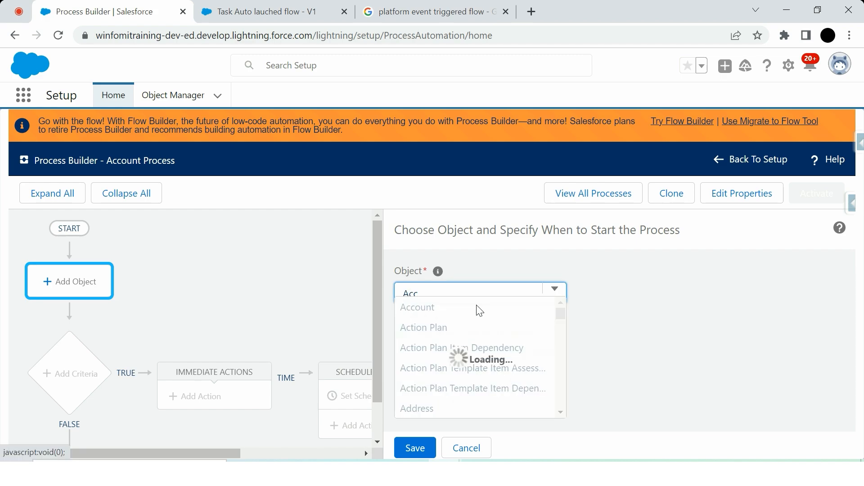
left_click(477, 306)
left_click(415, 448)
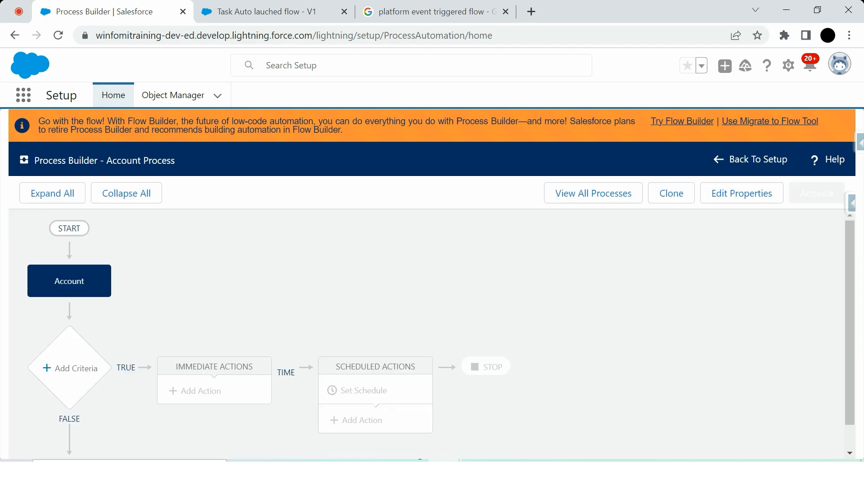
Define a criteria named True that executes the actions without any criteria, and save it.
left_click(71, 368)
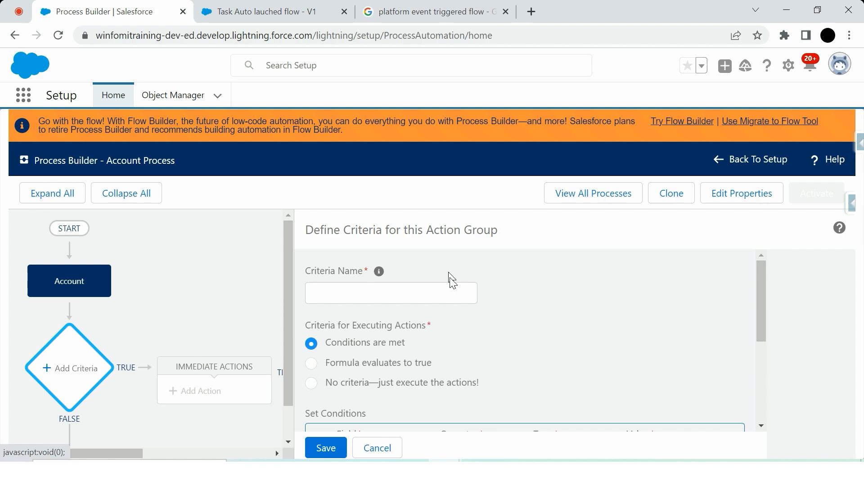
left_click(424, 291)
type("True")
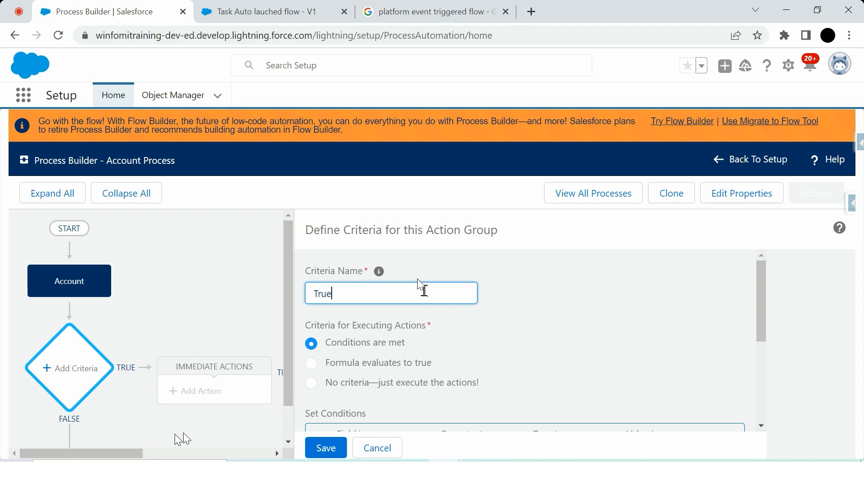
left_click(311, 384)
left_click(327, 453)
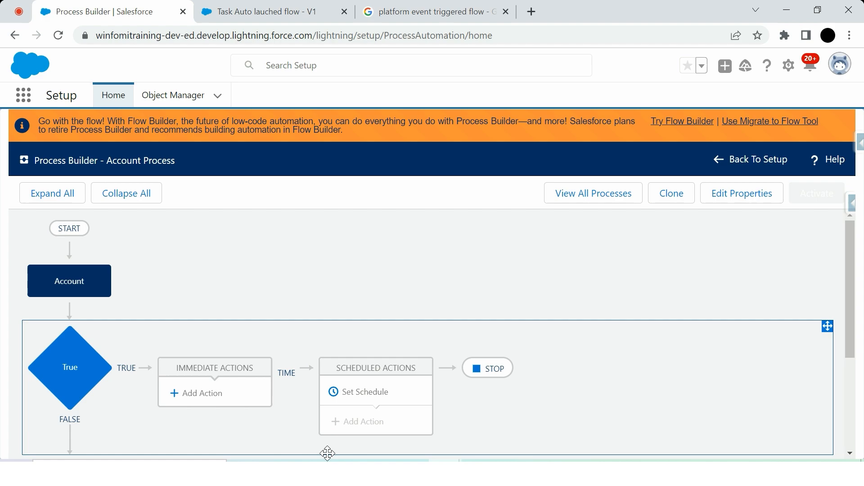
Try to add an immediate Flows action named Create Task record, searching for Task as its flow.
left_click(214, 402)
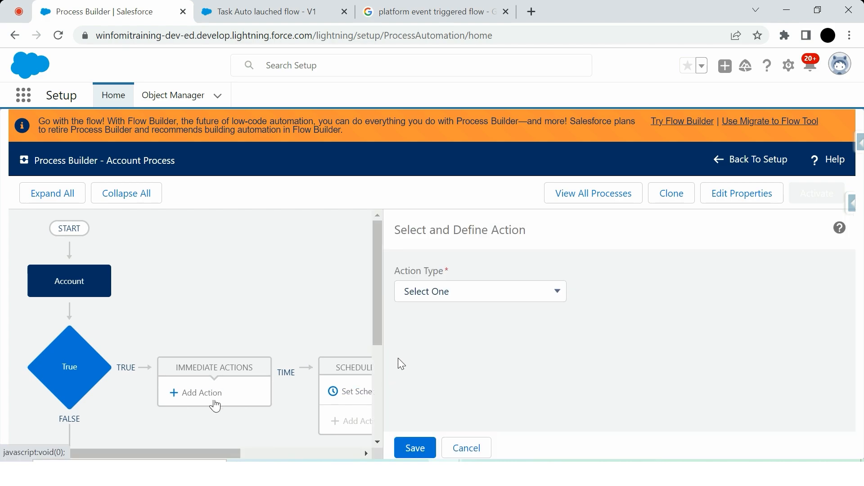
left_click(457, 291)
left_click(430, 362)
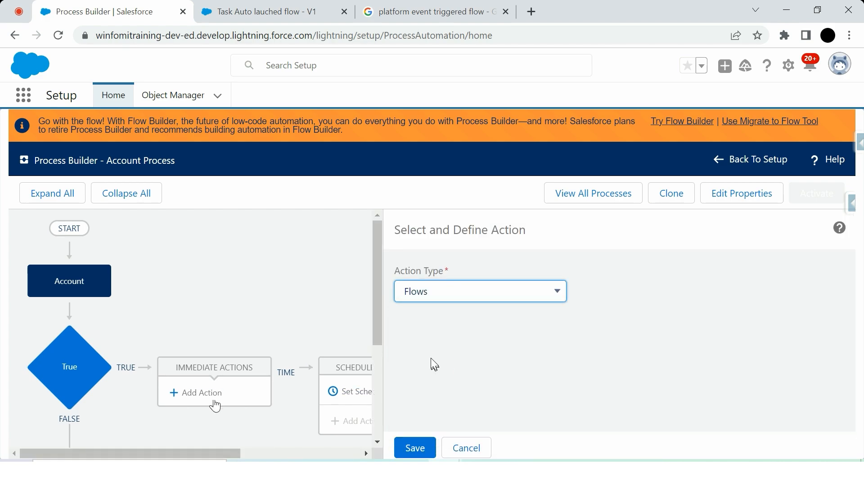
left_click(428, 347)
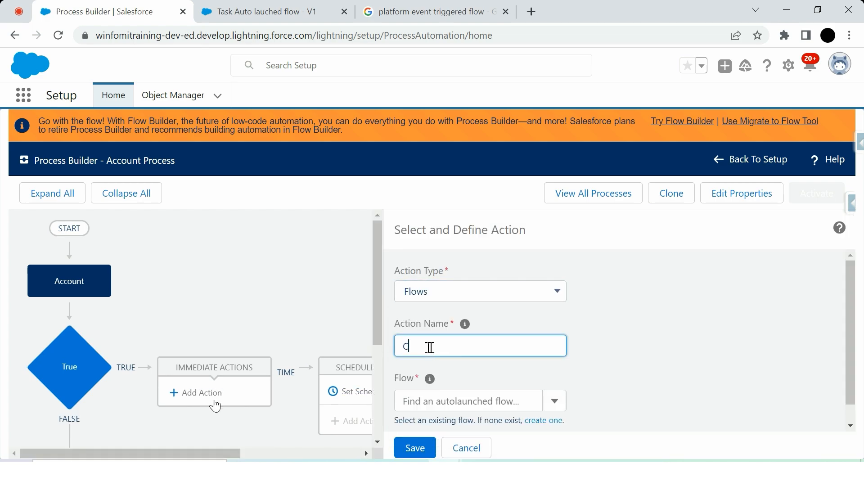
type("Create Task record")
left_click(457, 400)
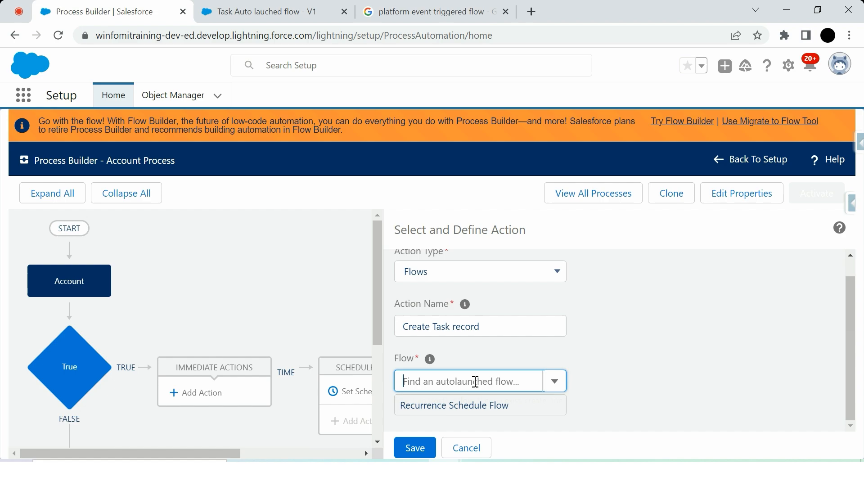
type("Task")
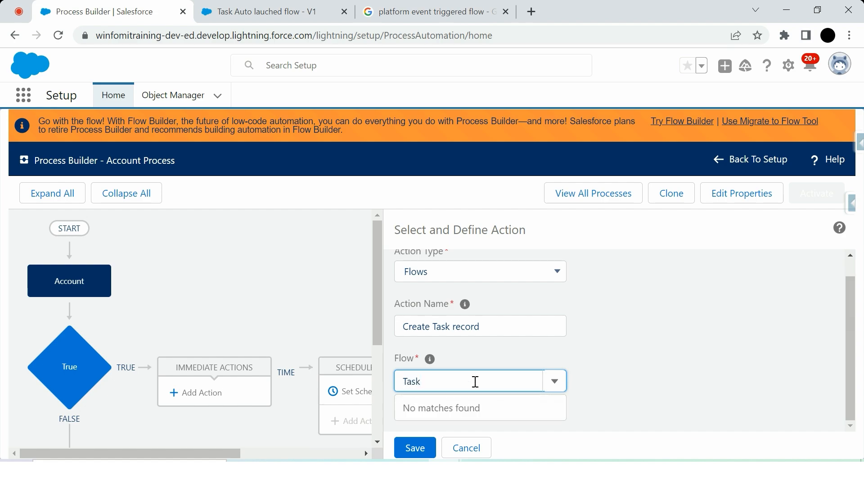
Activate Task Auto lauched flow in Flow Builder and retry the Task search in the process action's flow field.
left_click(266, 11)
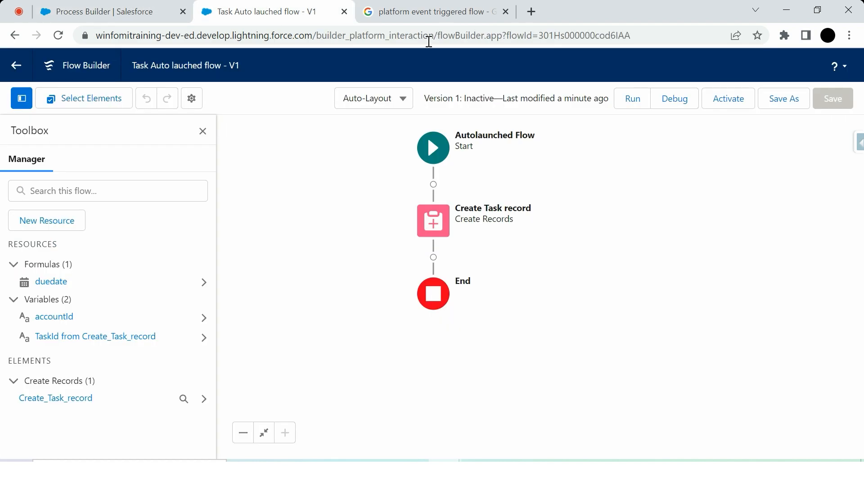
left_click(741, 98)
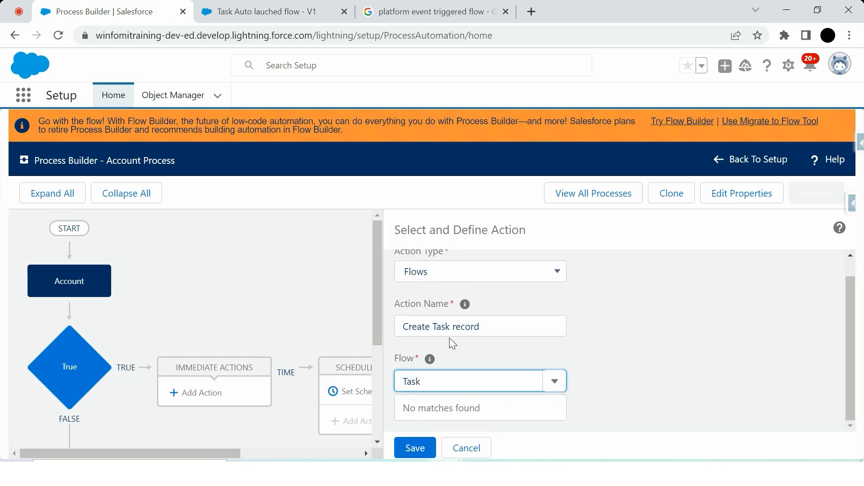
left_click(446, 384)
type("k")
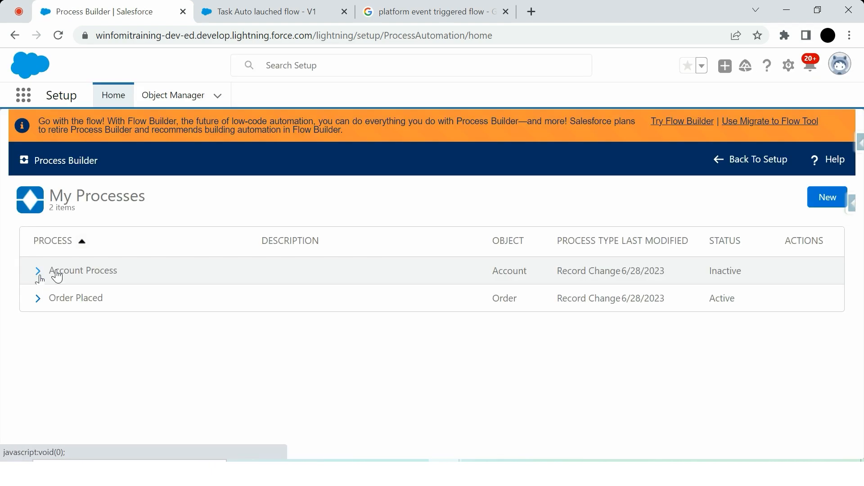
Reopen version 1 of Account Process and start an immediate action of type Flows under the True criteria.
left_click(38, 271)
left_click(127, 298)
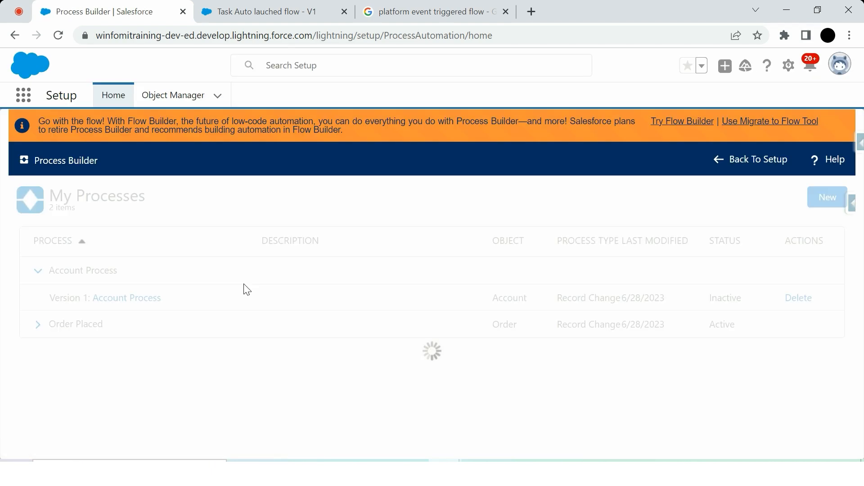
left_click(202, 259)
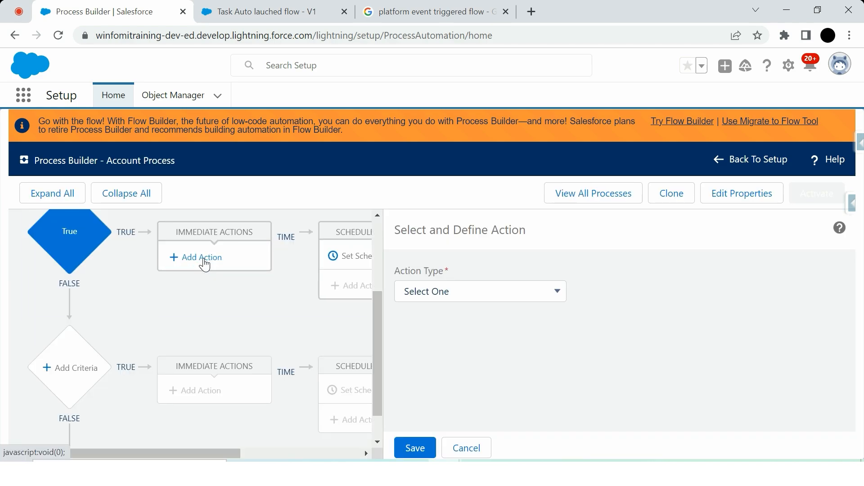
left_click(450, 291)
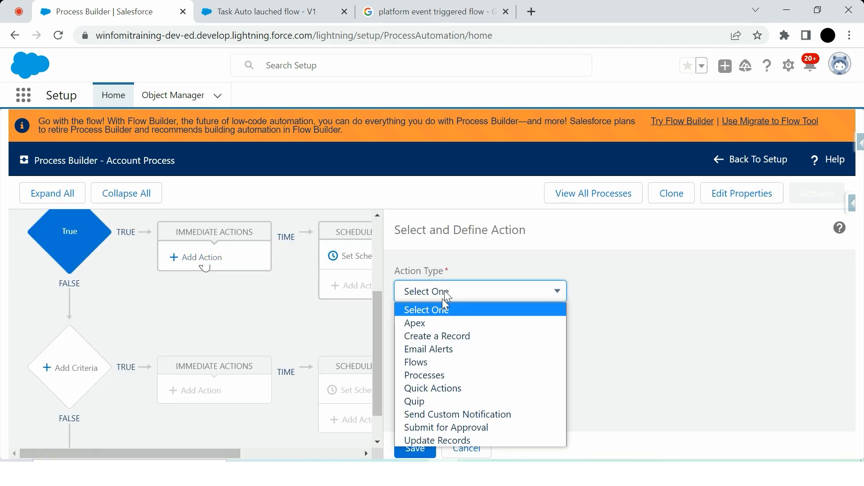
left_click(436, 361)
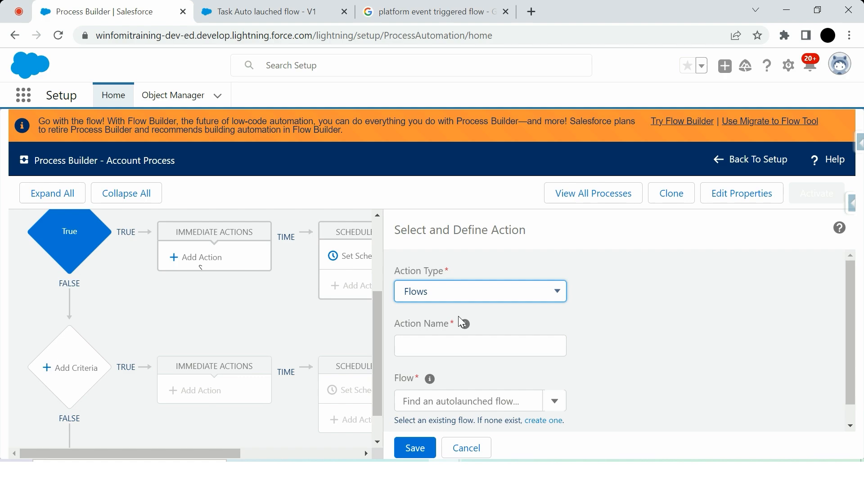
Name the action Task Create, choose Task Auto lauched flow as its flow, and save it.
left_click(436, 342)
type("Task Create")
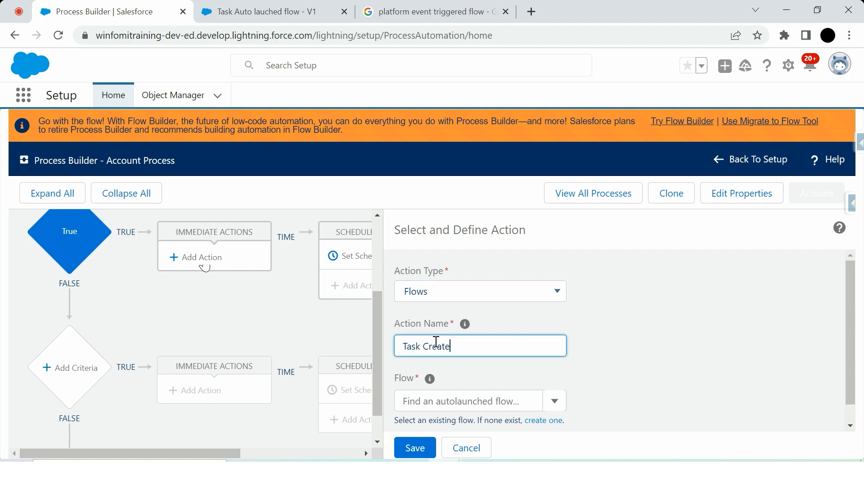
left_click(496, 402)
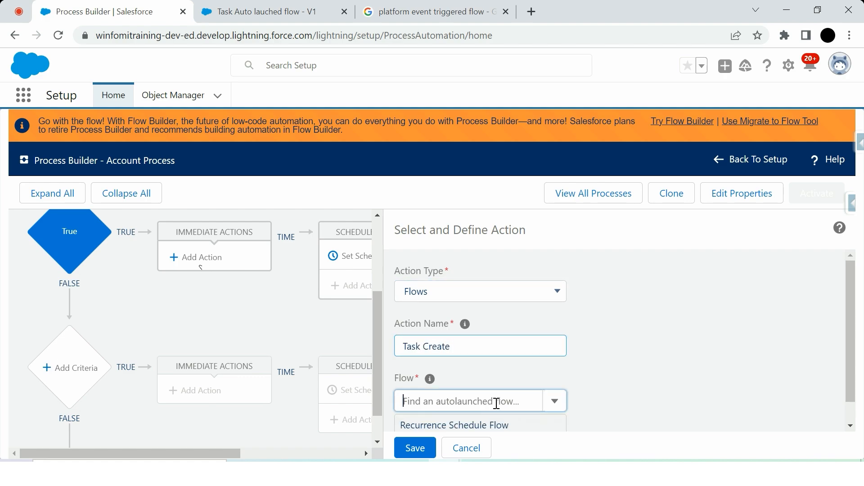
left_click(455, 419)
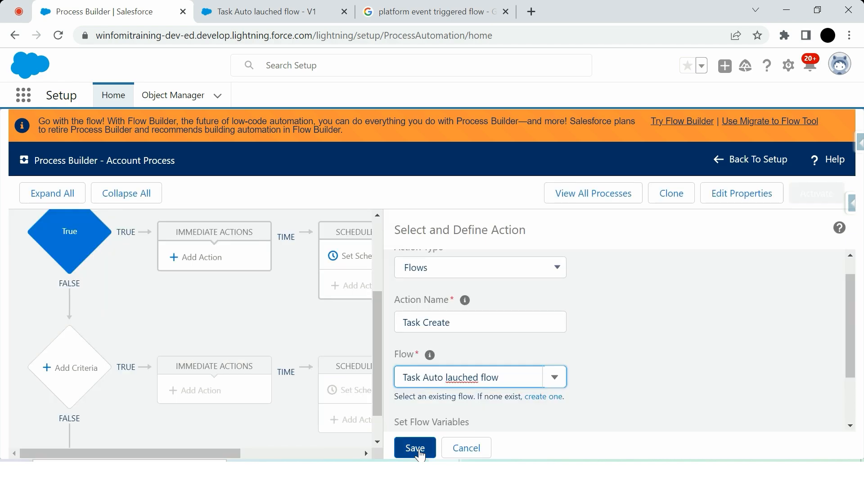
left_click(418, 450)
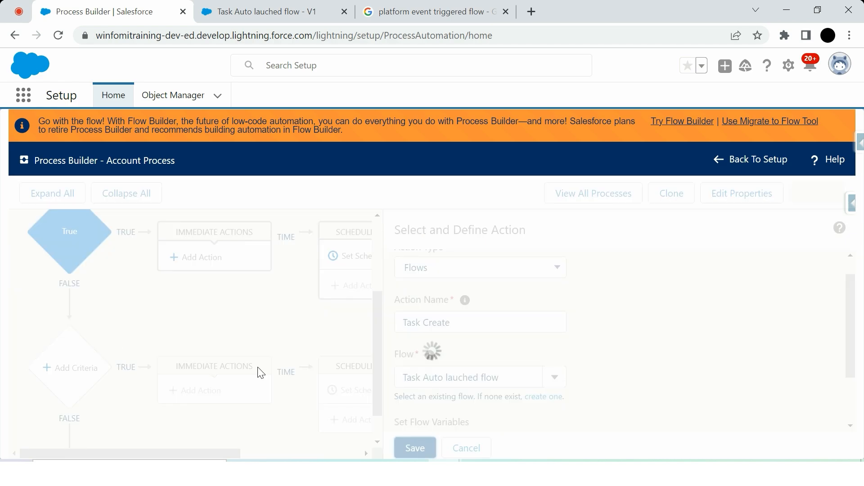
scroll(200, 289, "down", 3)
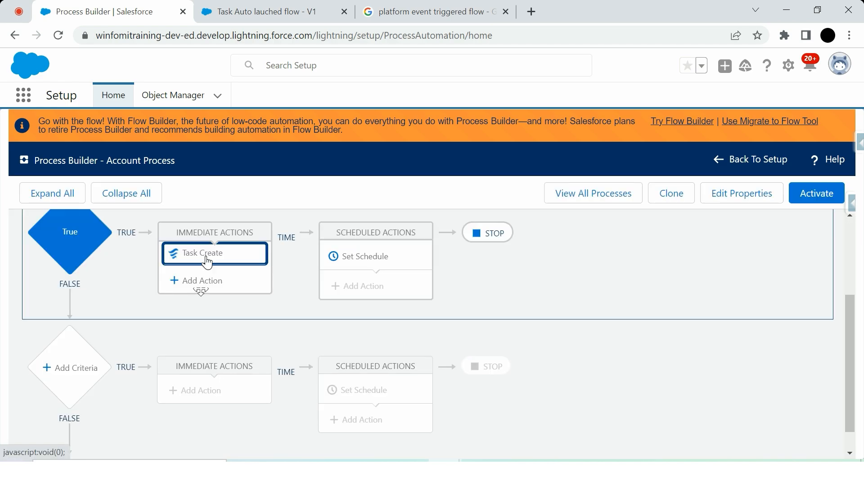
Add a flow variable row for accountId with type Field Reference to the Task Create action.
left_click(206, 261)
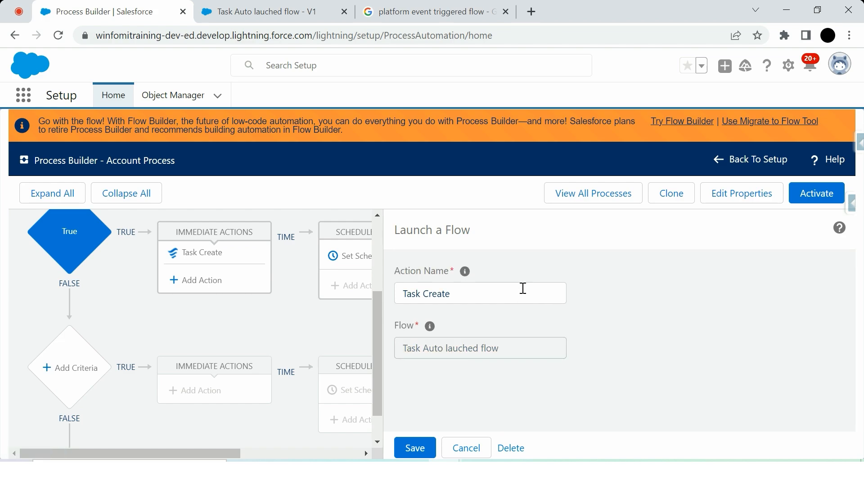
scroll(486, 310, "down", 1)
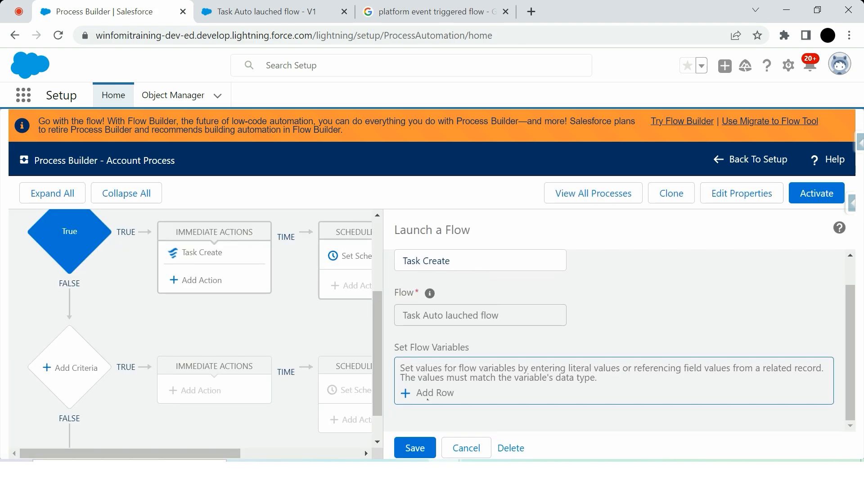
left_click(430, 393)
scroll(502, 355, "down", 1)
left_click(486, 366)
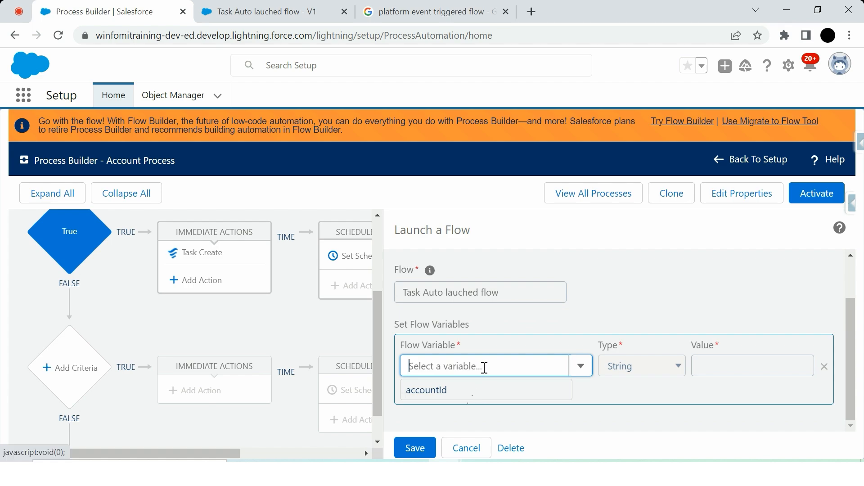
left_click(472, 396)
left_click(631, 362)
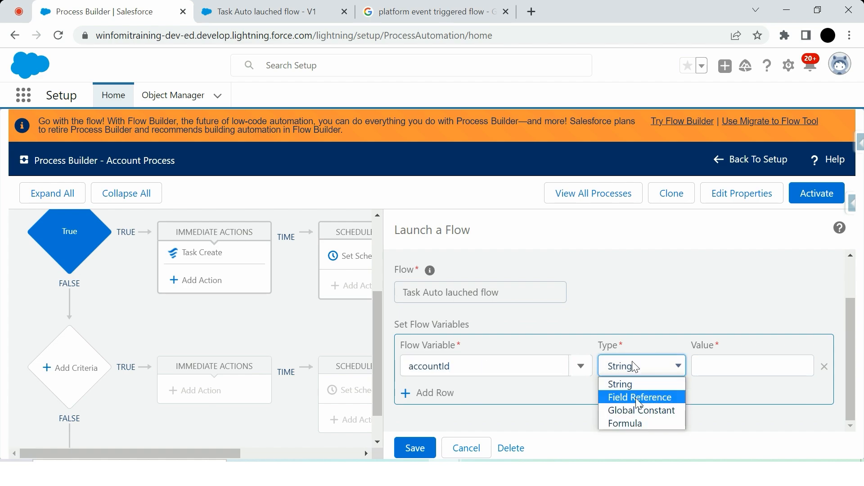
left_click(636, 398)
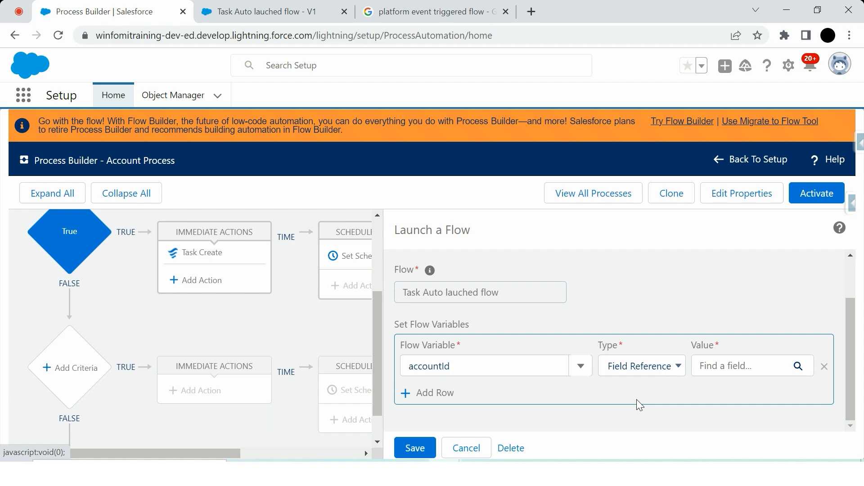
Set the accountId variable's value to the Account ID field of Account and save the action.
left_click(730, 365)
left_click(358, 283)
type("Id")
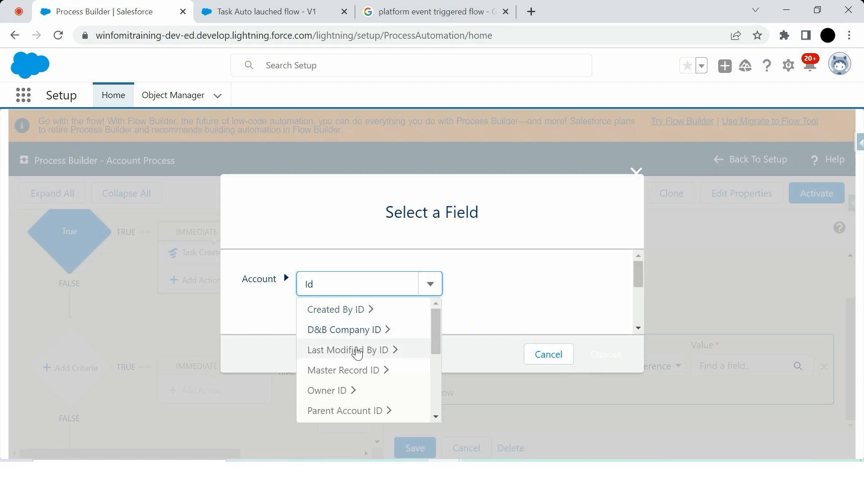
scroll(361, 349, "down", 3)
scroll(356, 348, "up", 3)
scroll(347, 315, "down", 1)
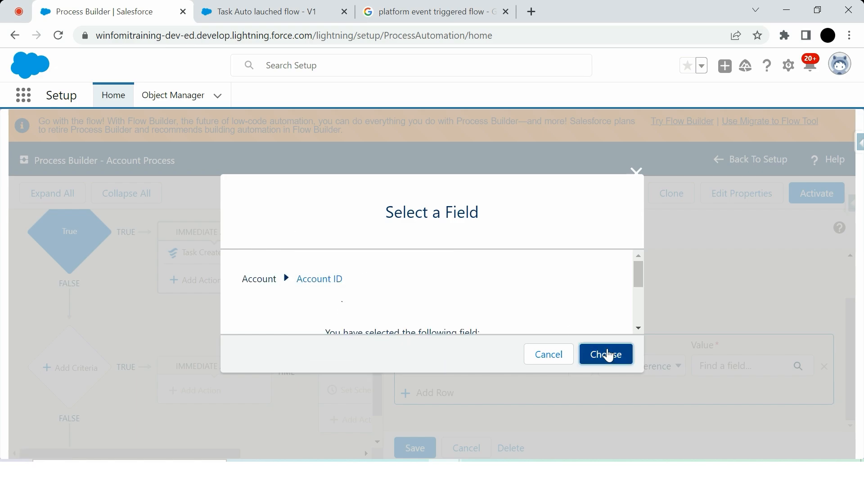
left_click(607, 349)
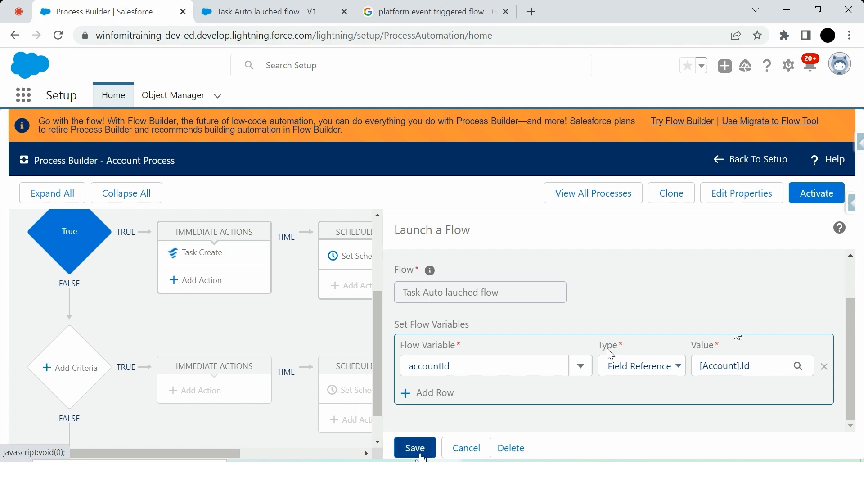
left_click(415, 446)
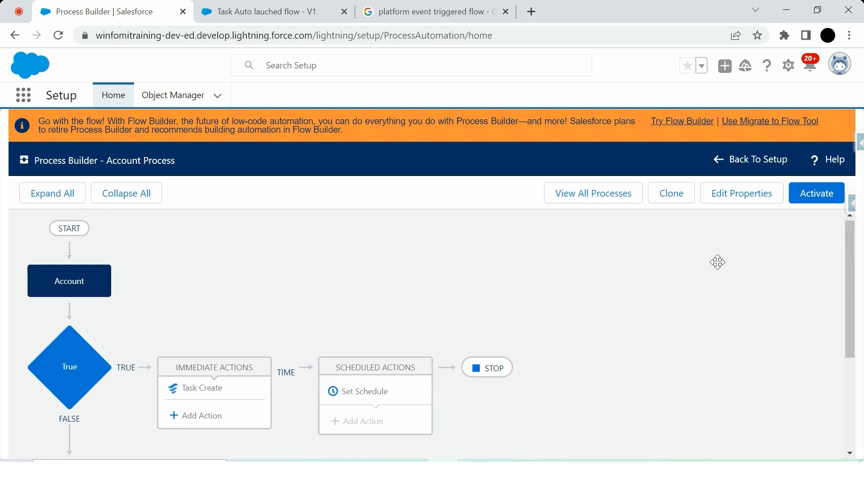
Activate Account Process, confirm the activation, and go to the Accounts list.
left_click(809, 198)
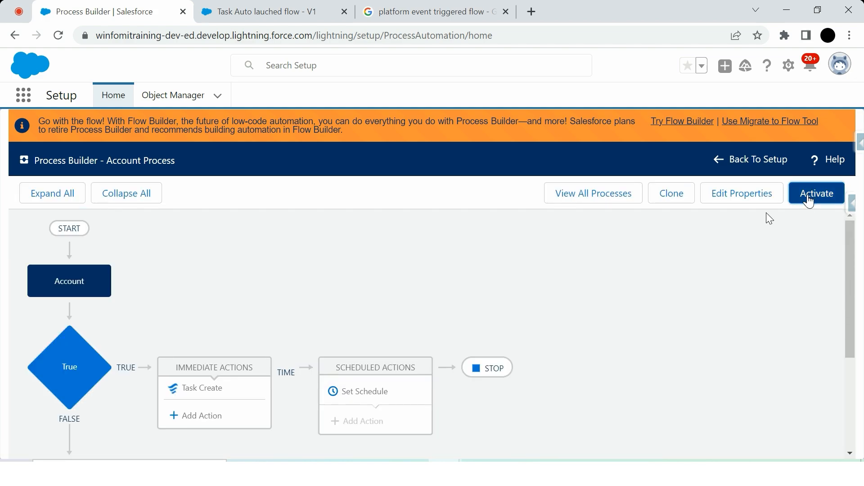
left_click(603, 347)
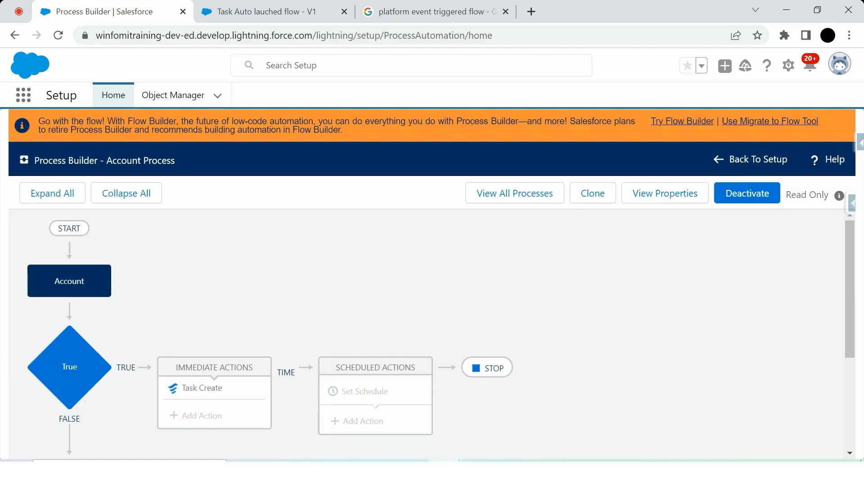
left_click(24, 95)
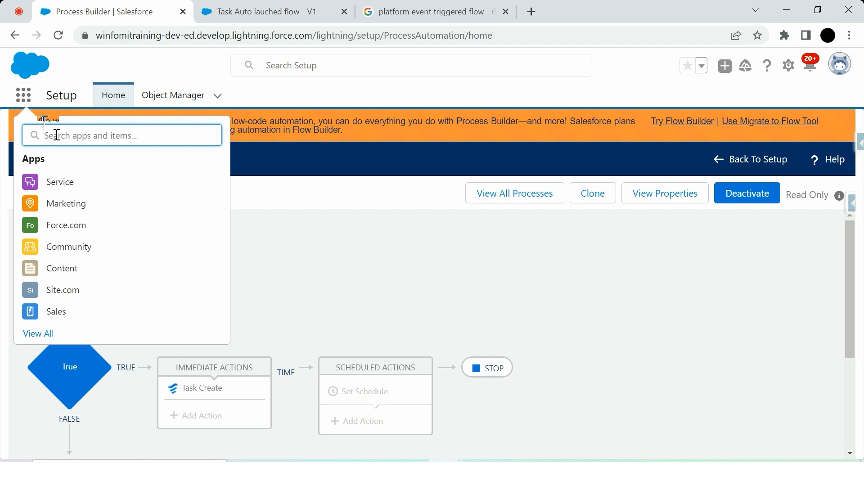
type("Acco")
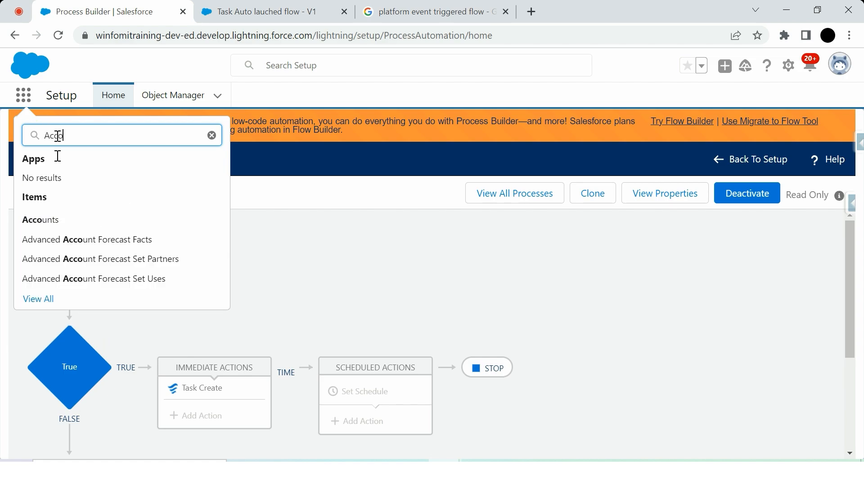
left_click(59, 225)
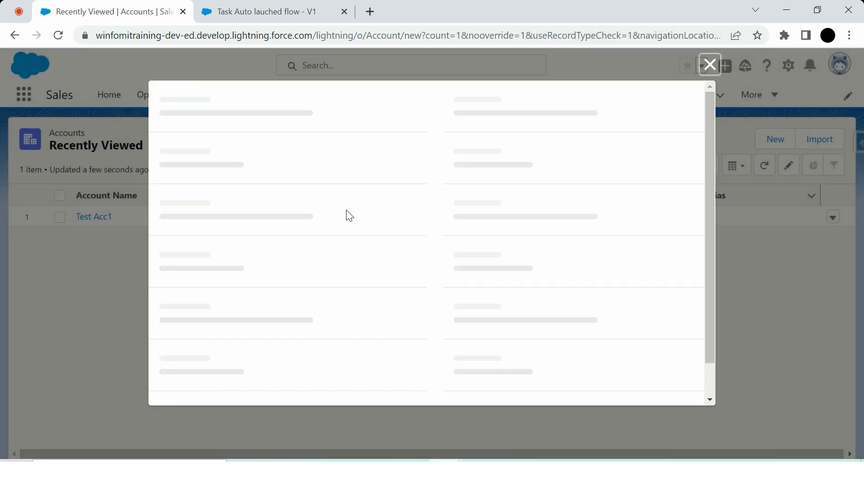
Create a new account named Test Auto Launched flow and save it.
left_click(270, 246)
type("Test A")
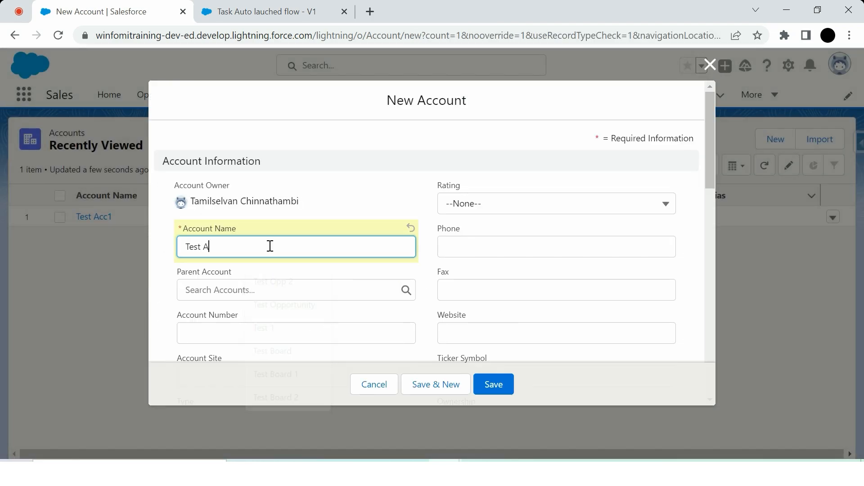
type("uto Launc")
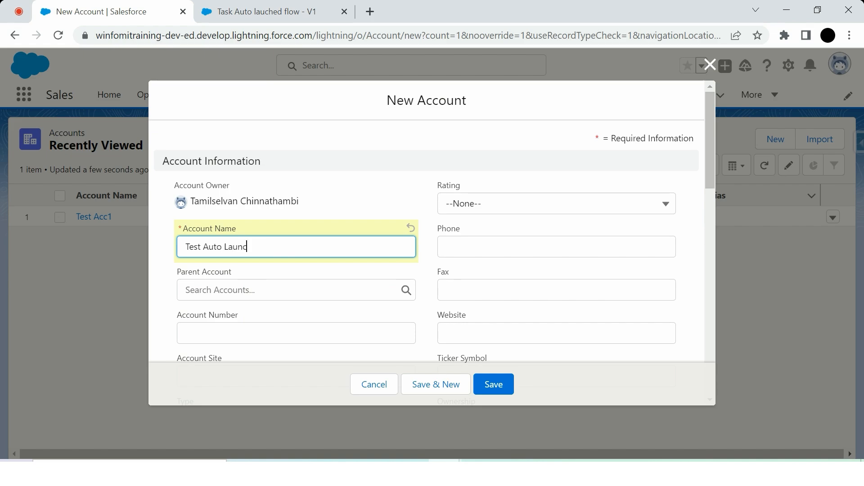
type("hed flow")
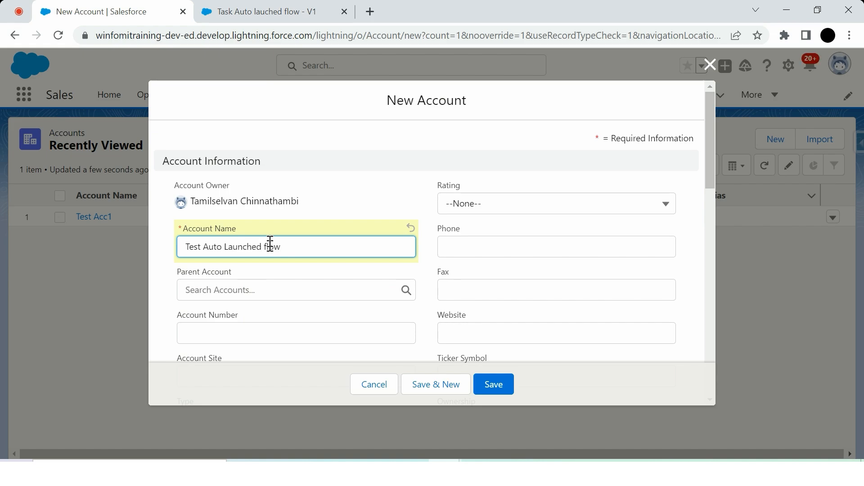
scroll(272, 241, "down", 15)
scroll(405, 315, "up", 13)
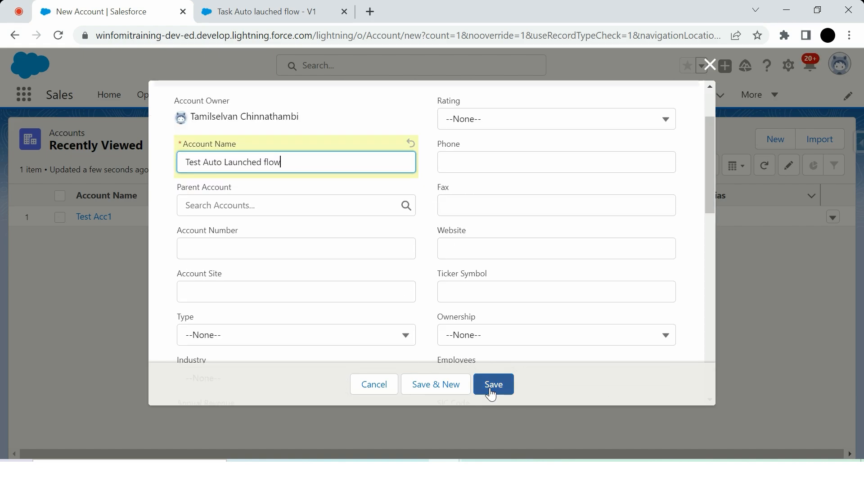
left_click(491, 391)
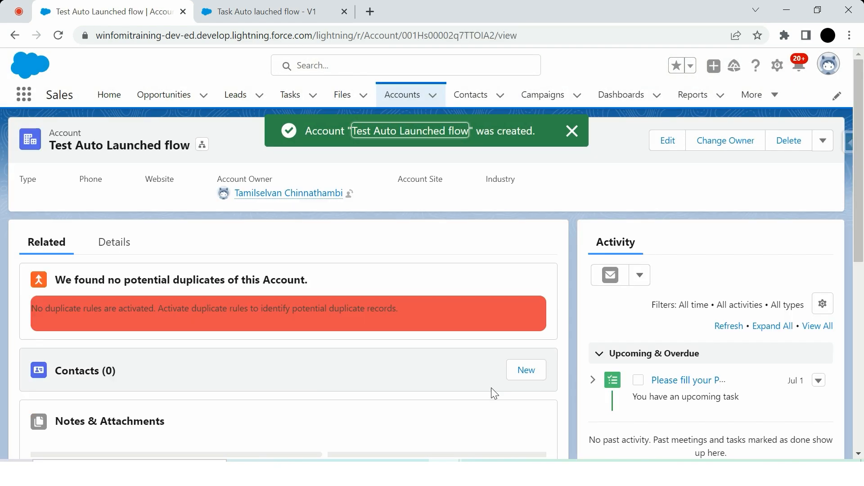
Open the upcoming task in the new account's activity timeline.
scroll(492, 391, "down", 1)
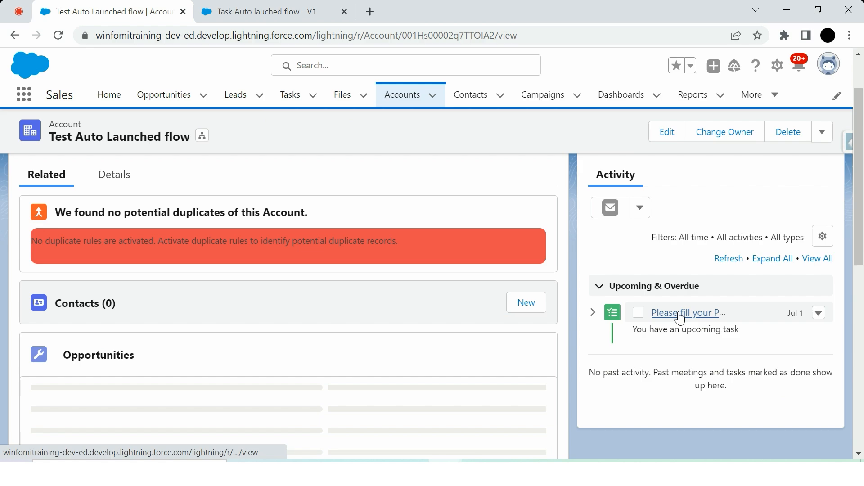
left_click(679, 314)
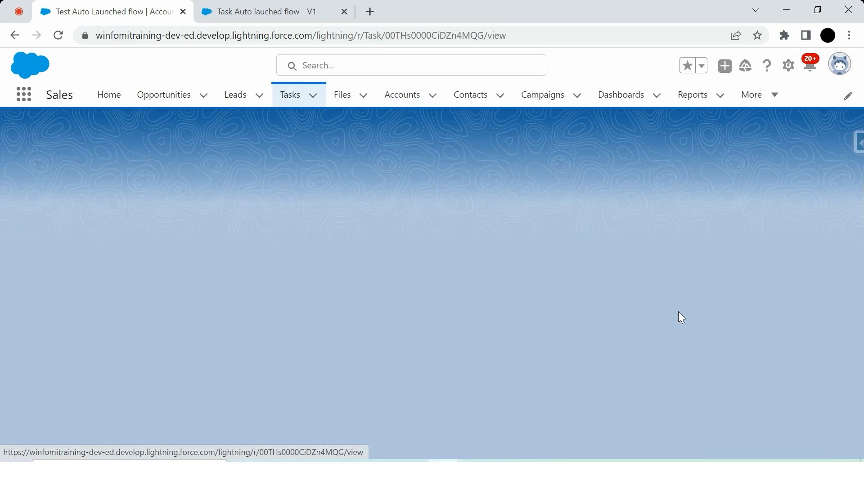